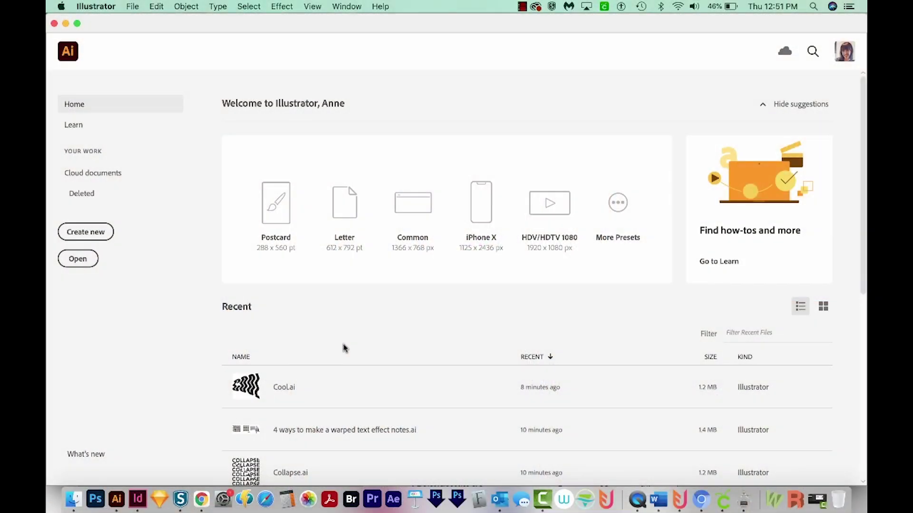
- Switch to Finder and preview Collapse.ai in the "4 ways to make a warped text effect" folder, and return to Illustrator
left_click(73, 499)
left_click(526, 111)
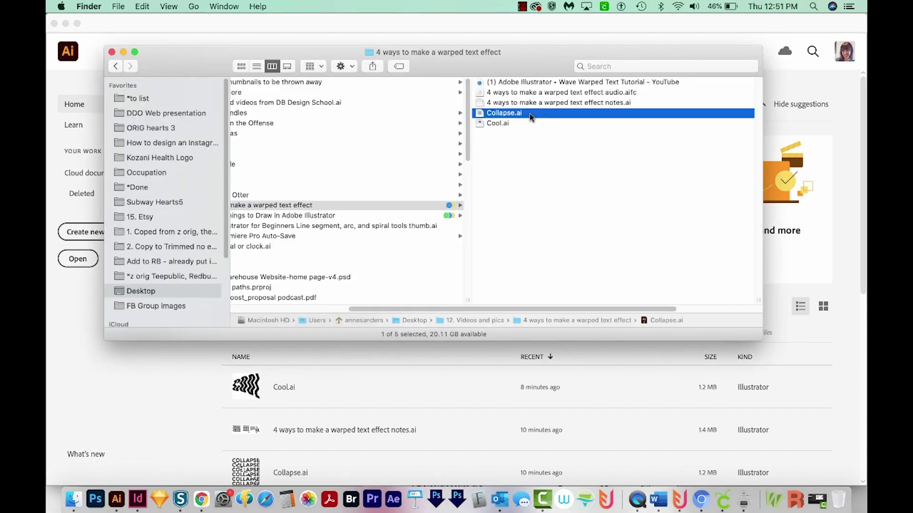
key("space")
key("space")
left_click(123, 406)
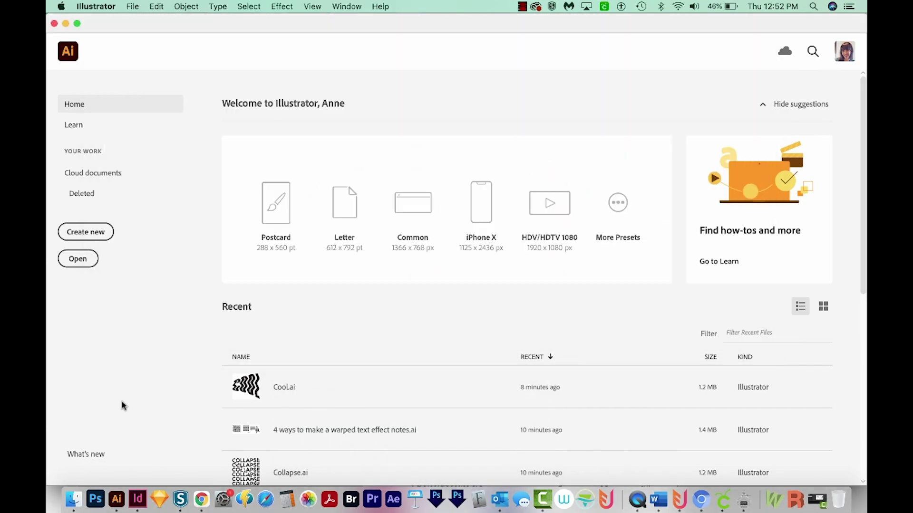
- Create a new print document from the Letter preset, 612 x 792 pt
left_click(100, 235)
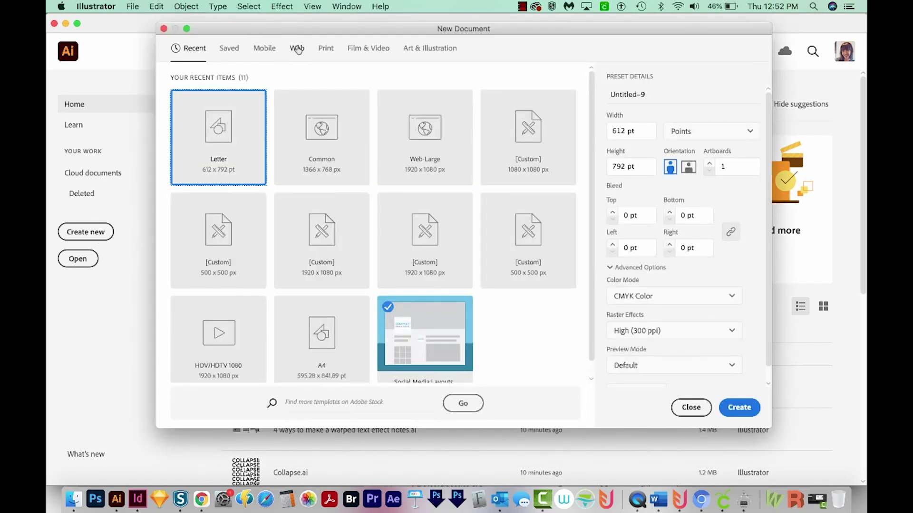
left_click(325, 49)
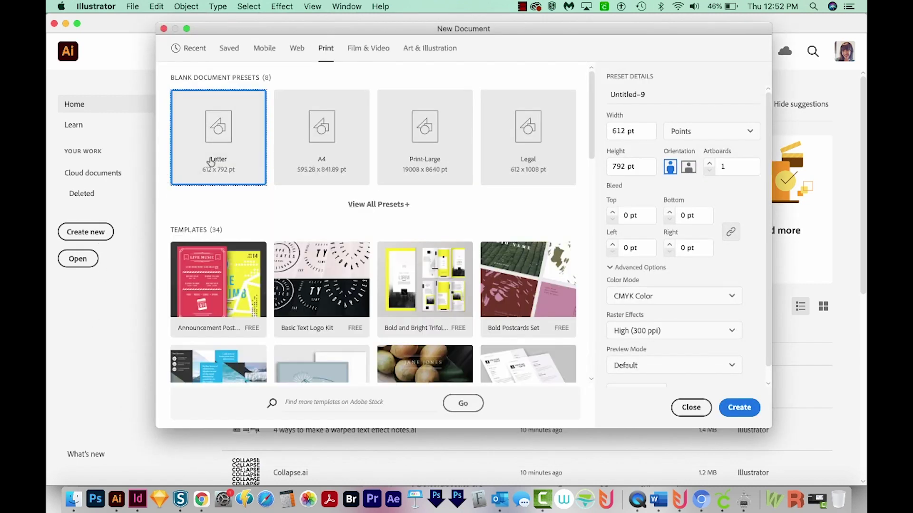
left_click(751, 411)
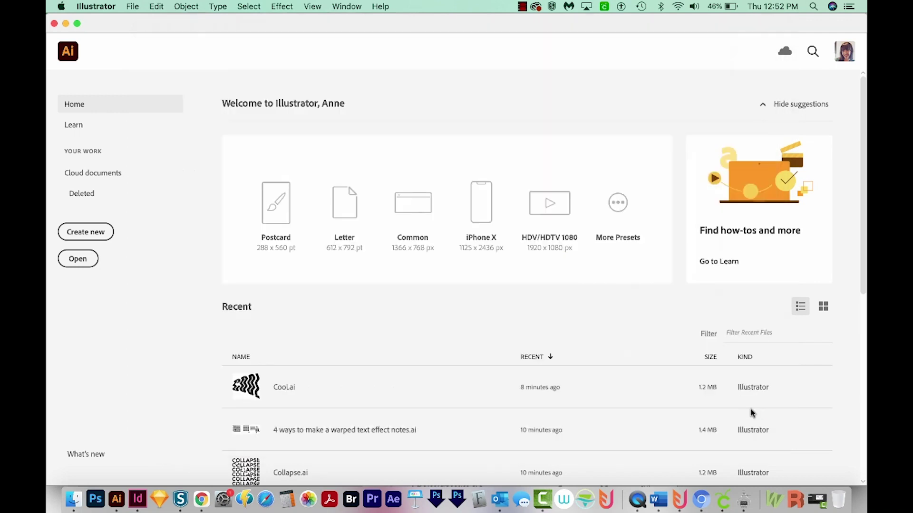
- Add point text reading "COLLAPSE" in the upper part of the artboard
key("t")
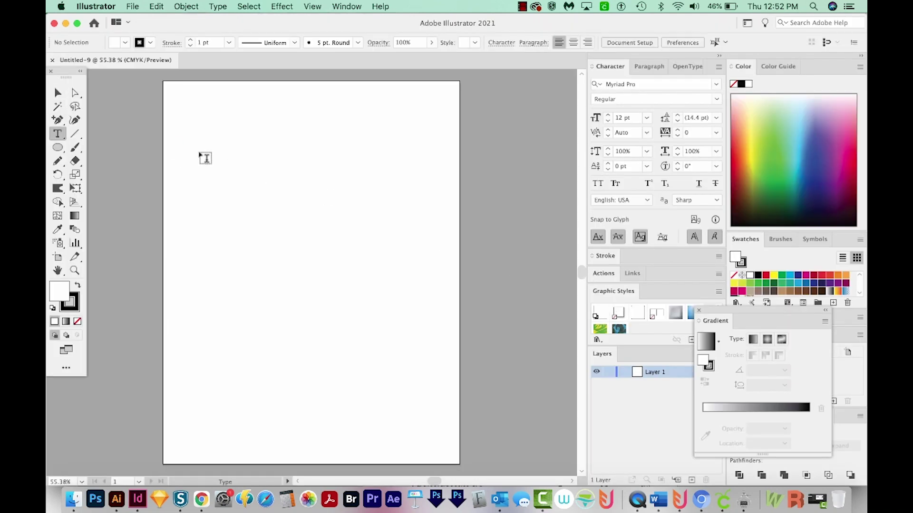
left_click(210, 151)
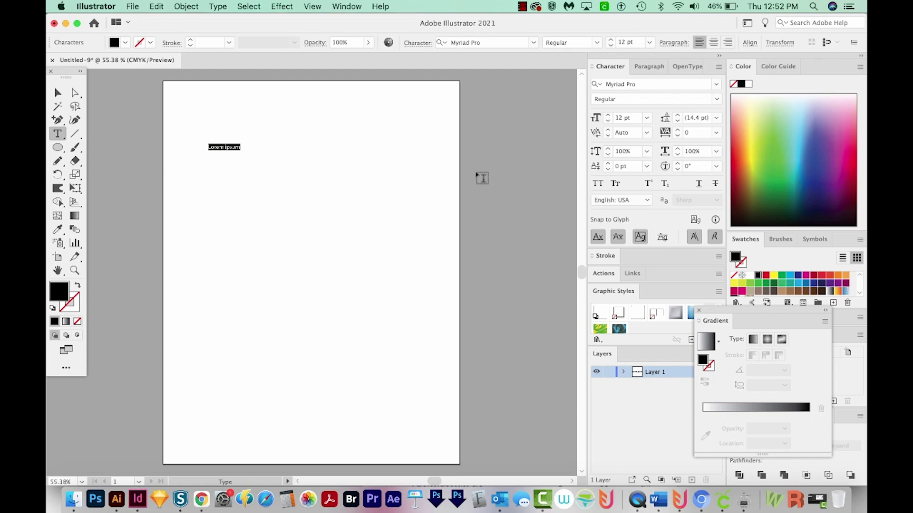
key("BackSpace")
type("COLLAPSE")
left_click(56, 93)
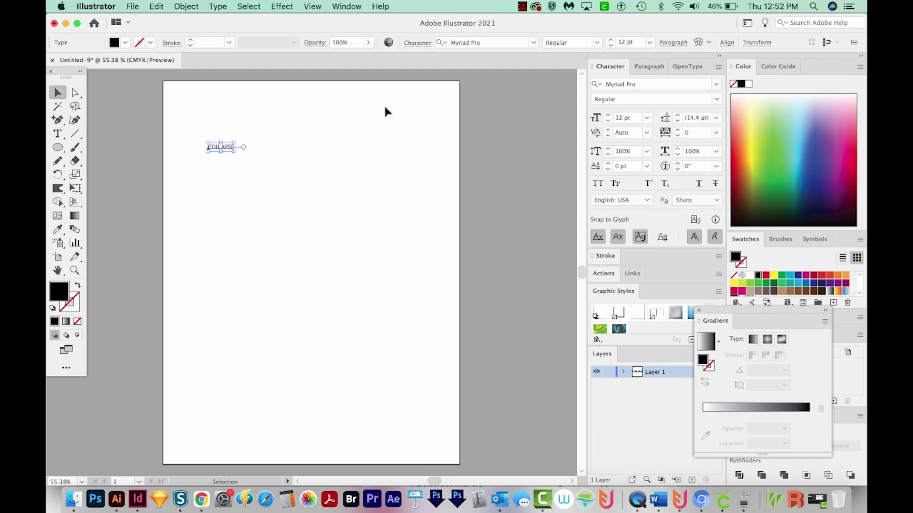
- Set the COLLAPSE text's font to Montserrat Bold and scale it up proportionally to about 77 pt
left_click(655, 84)
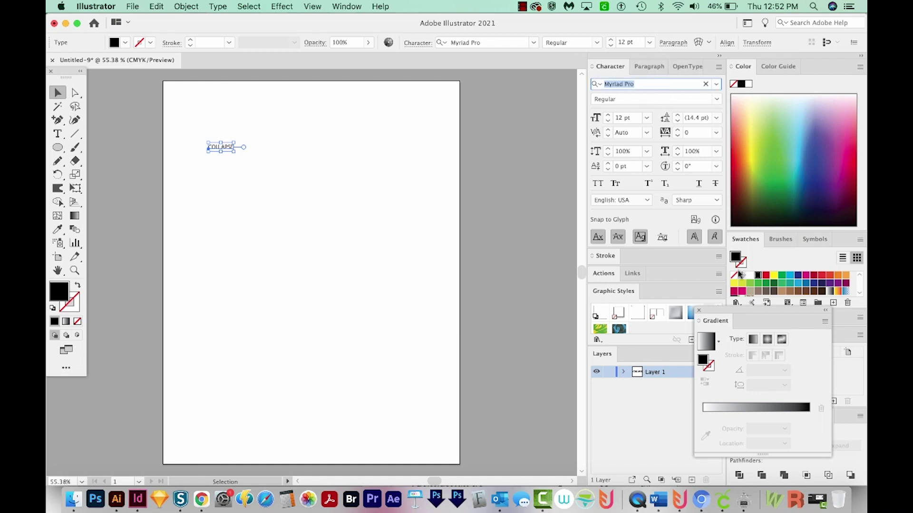
left_click(698, 311)
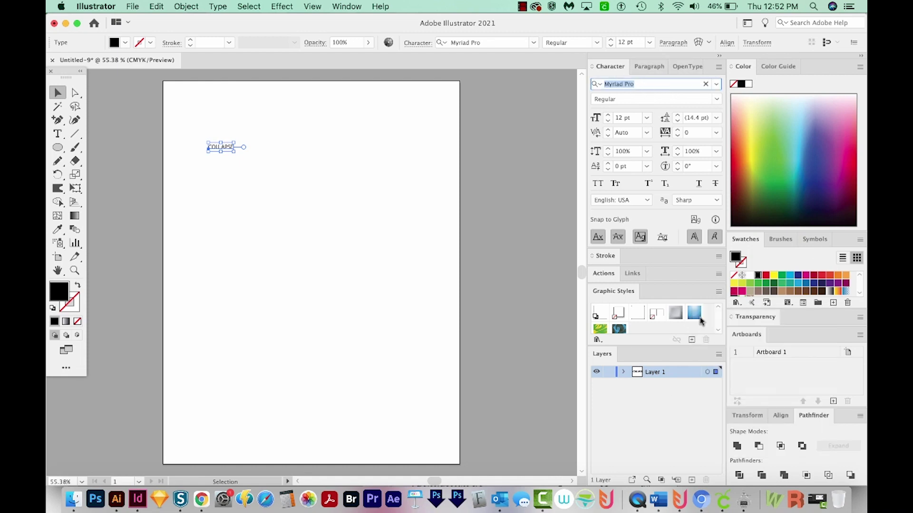
left_click(344, 7)
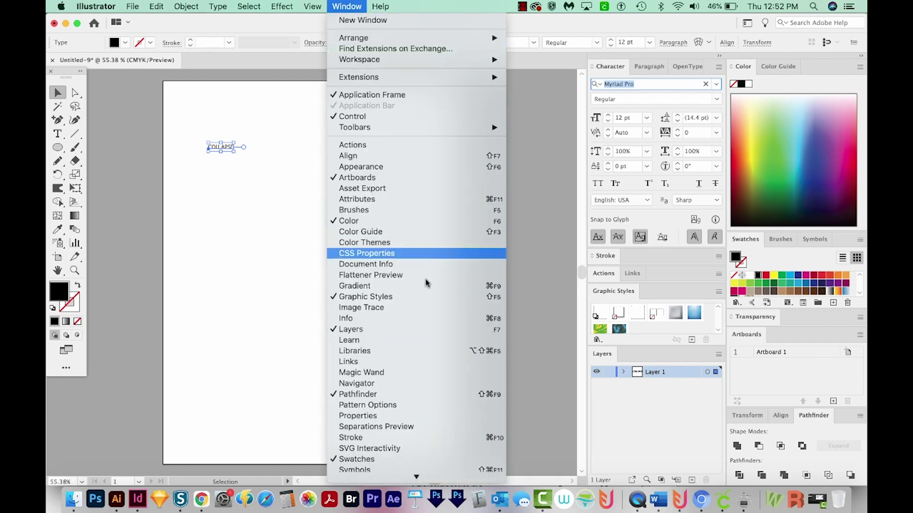
scroll(476, 309, "down", 5)
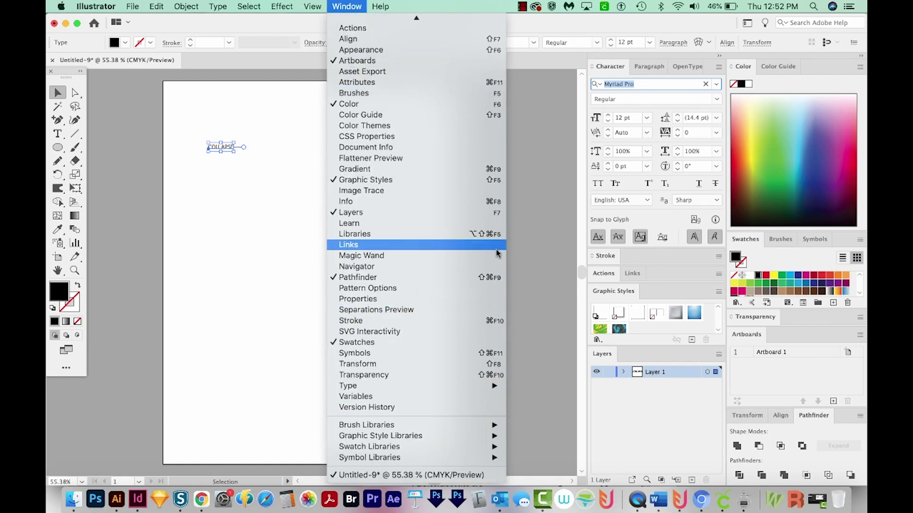
mouse_move(460, 386)
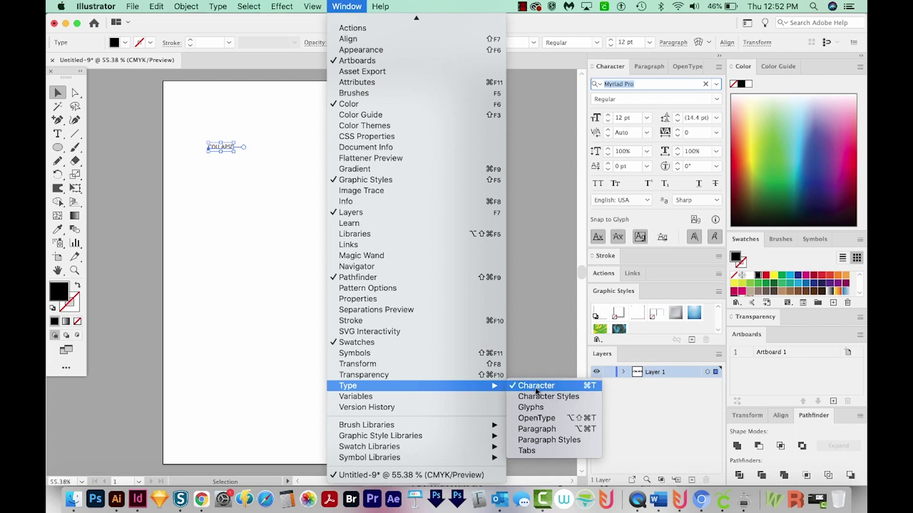
left_click(572, 385)
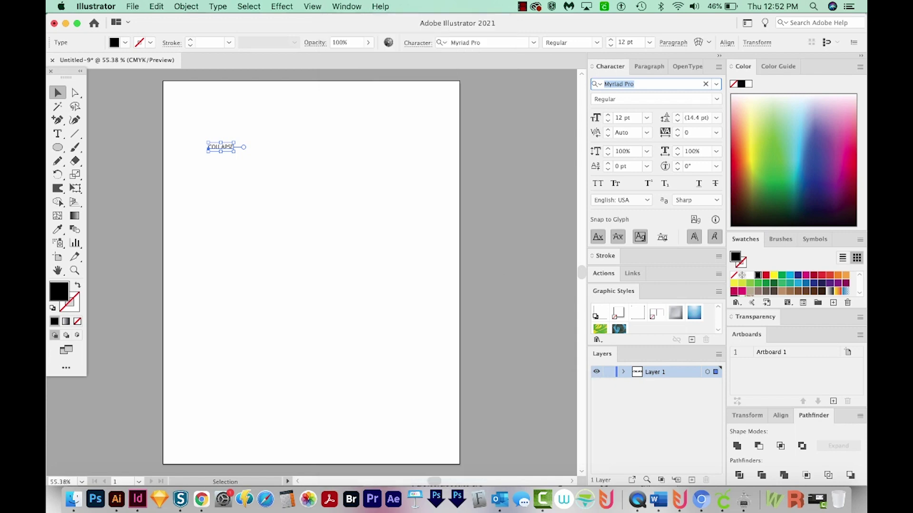
type("MONTSERRA")
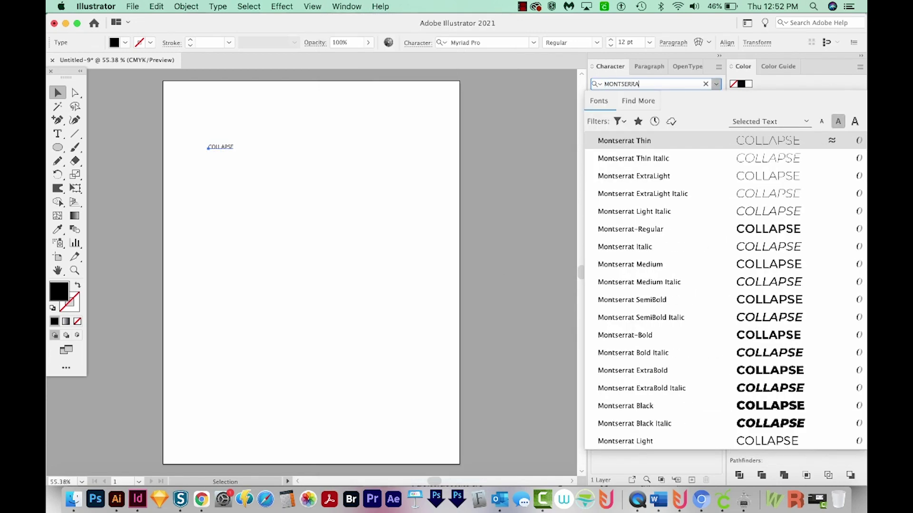
left_click(673, 336)
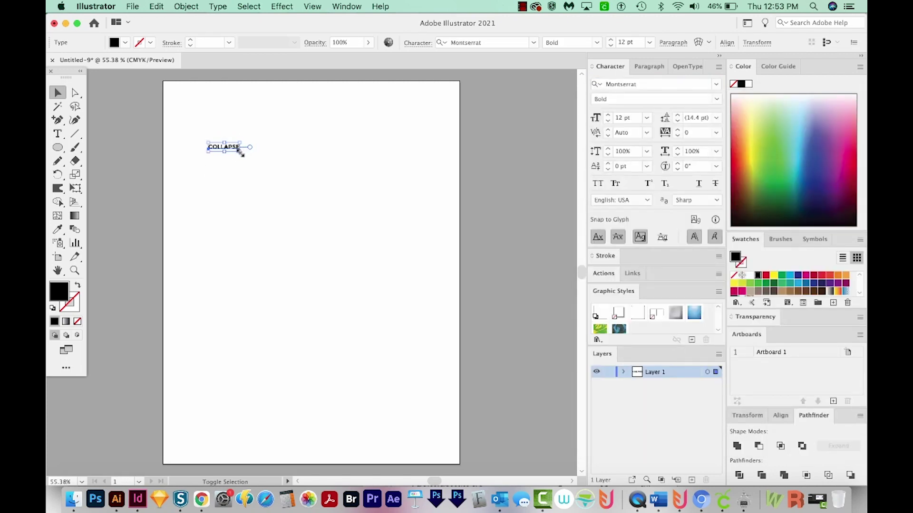
left_click_drag(241, 153, 408, 250)
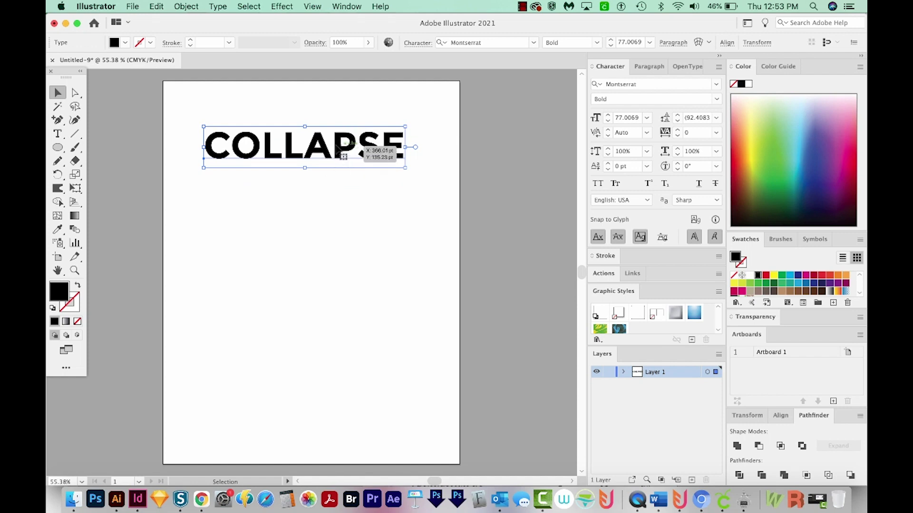
- Duplicate the COLLAPSE text directly below itself and repeat the copy until six tightly stacked lines remain, deleting the surplus one
left_click_drag(337, 149, 324, 182)
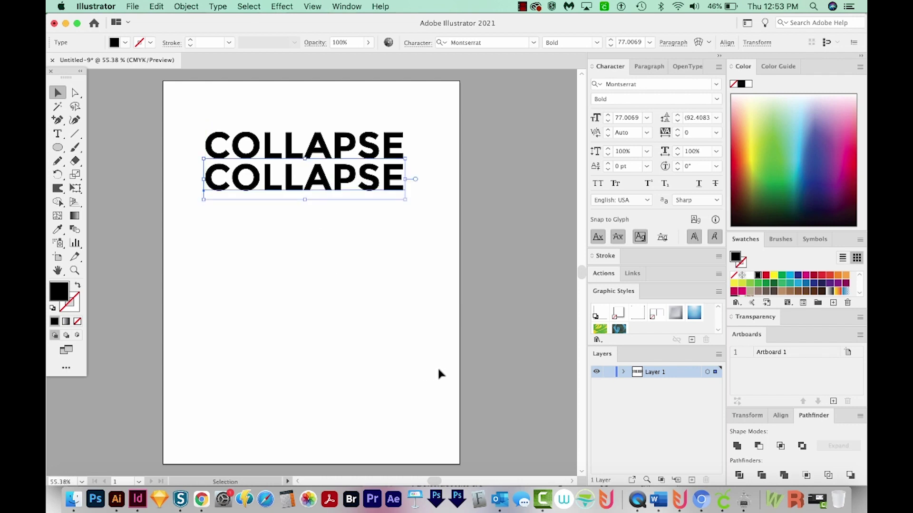
key("a")
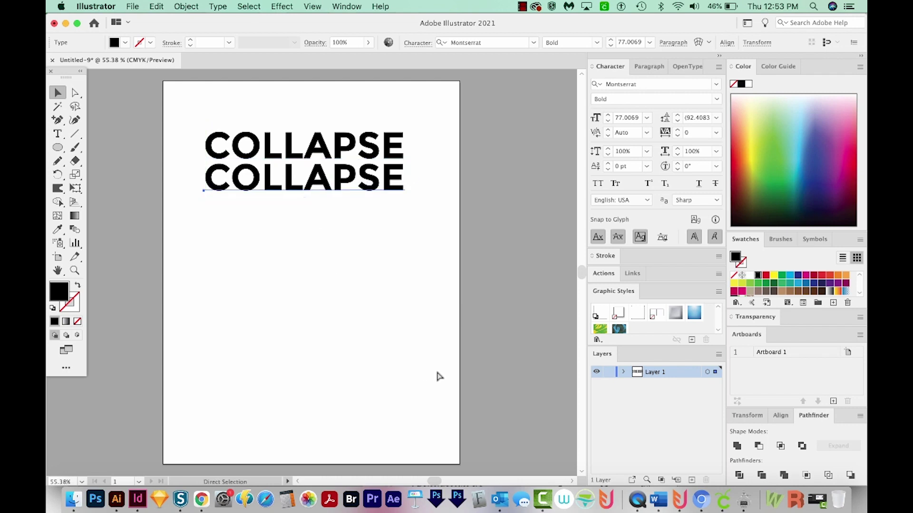
key("super+d")
key("super+d")
key("super+d")
key("super+d")
key("super+d")
key("v")
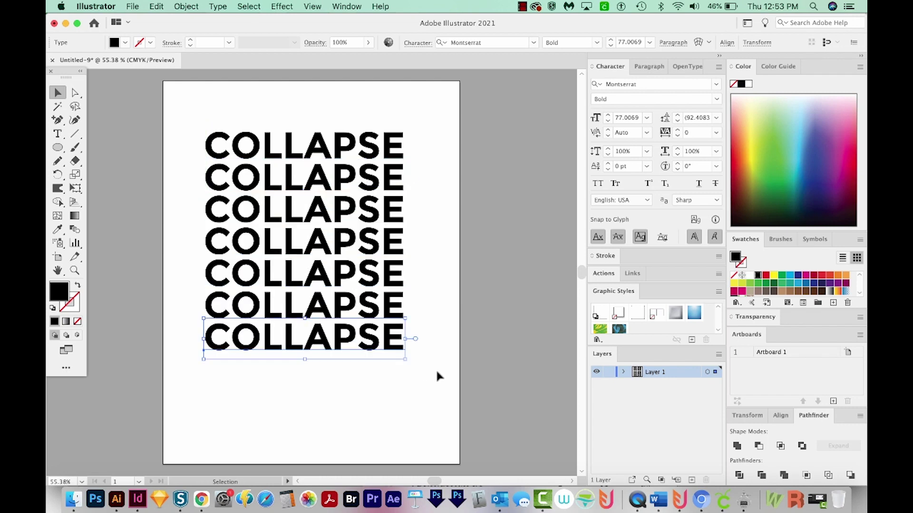
key("Delete")
- Select all six COLLAPSE lines and convert them to outlines
key("super+a")
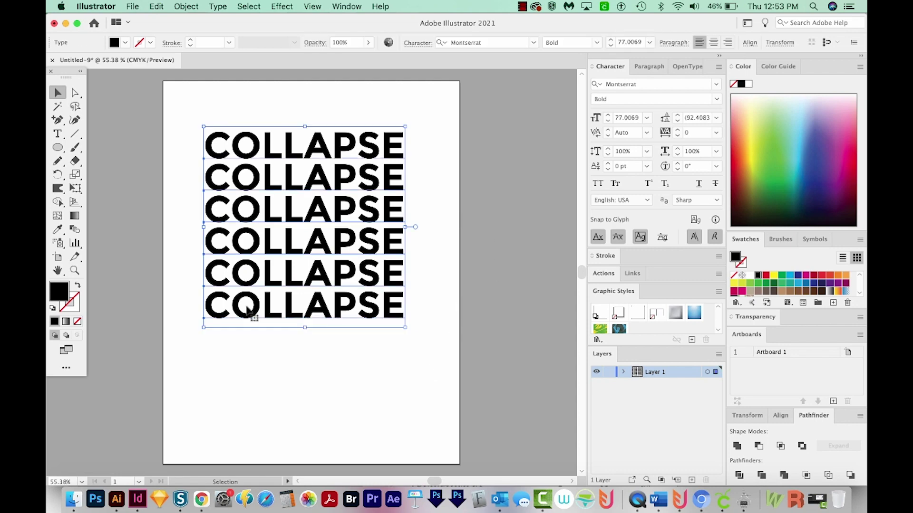
left_click(187, 6)
mouse_move(221, 8)
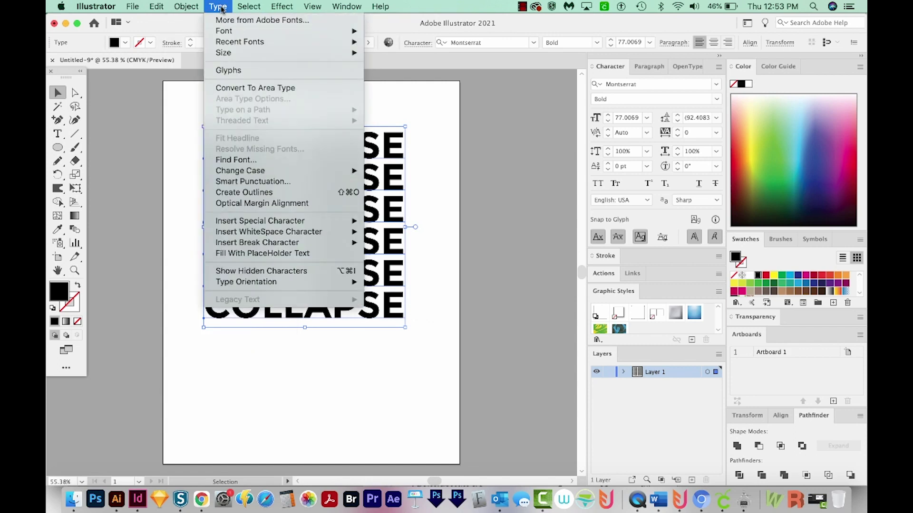
left_click(252, 194)
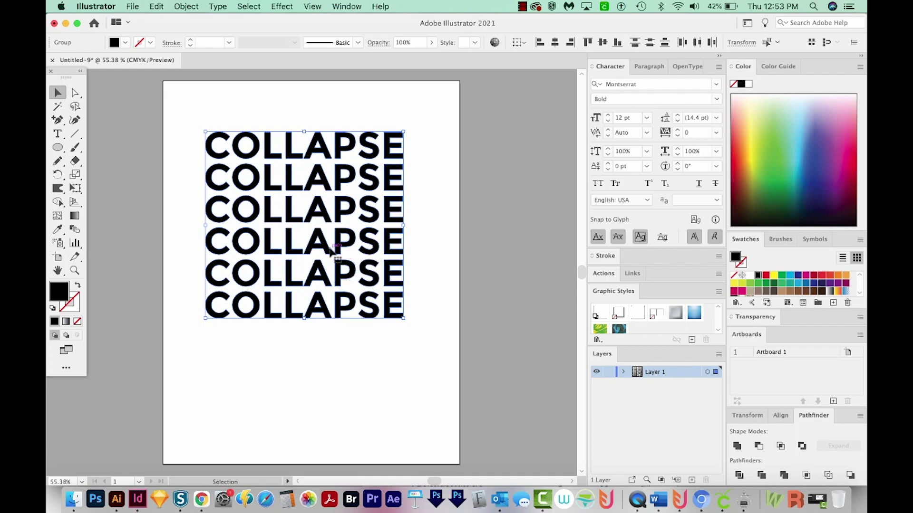
- Try warping the outlined letters diagonally from the first line's C to the last line's E with the Warp tool, and undo the strokes
key("shift+r")
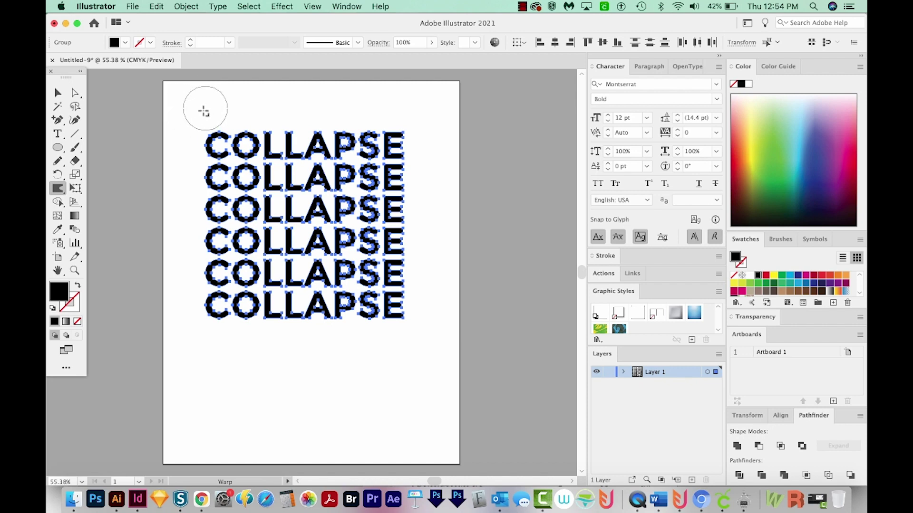
mouse_move(204, 111)
left_mouse_down()
mouse_move(183, 126)
mouse_move(204, 110)
mouse_move(239, 109)
mouse_move(206, 107)
mouse_move(206, 128)
mouse_move(210, 106)
mouse_move(192, 132)
left_mouse_up()
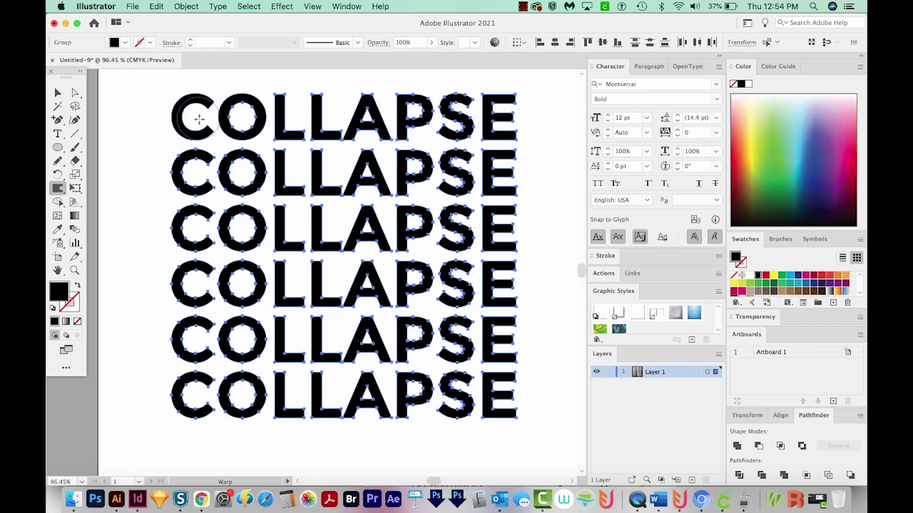
mouse_move(198, 119)
left_mouse_down()
mouse_move(309, 257)
mouse_move(444, 351)
mouse_move(488, 394)
left_mouse_up()
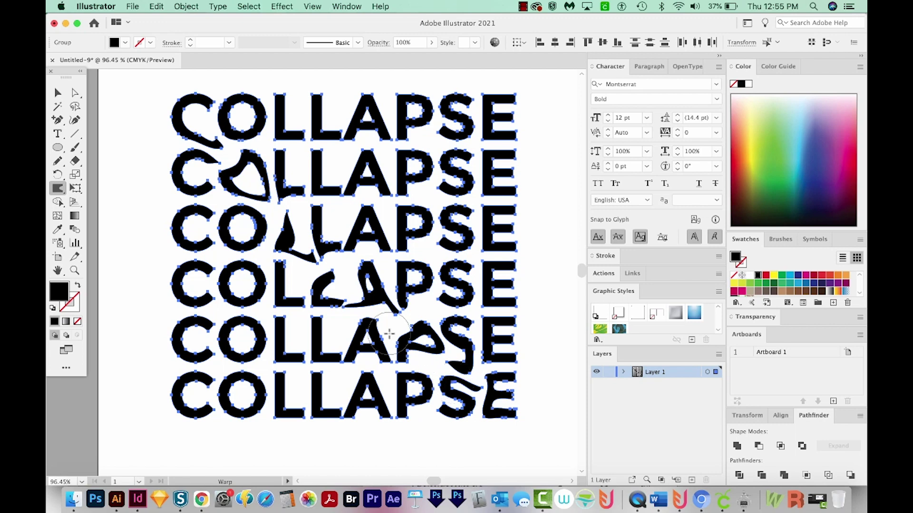
key("super+z")
key("super+z")
key("super+z")
key("super+z")
key("super+z")
key("super+z")
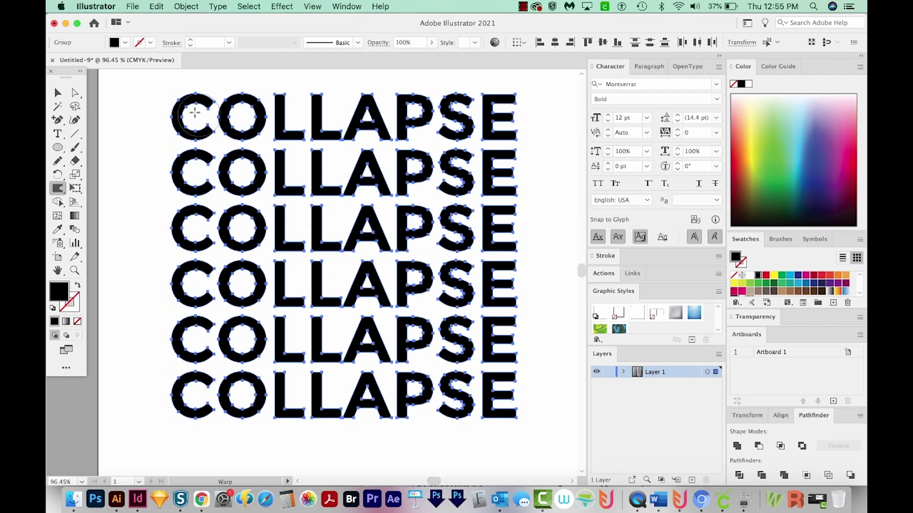
mouse_move(201, 123)
left_mouse_down()
mouse_move(362, 287)
mouse_move(355, 281)
mouse_move(468, 381)
left_mouse_up()
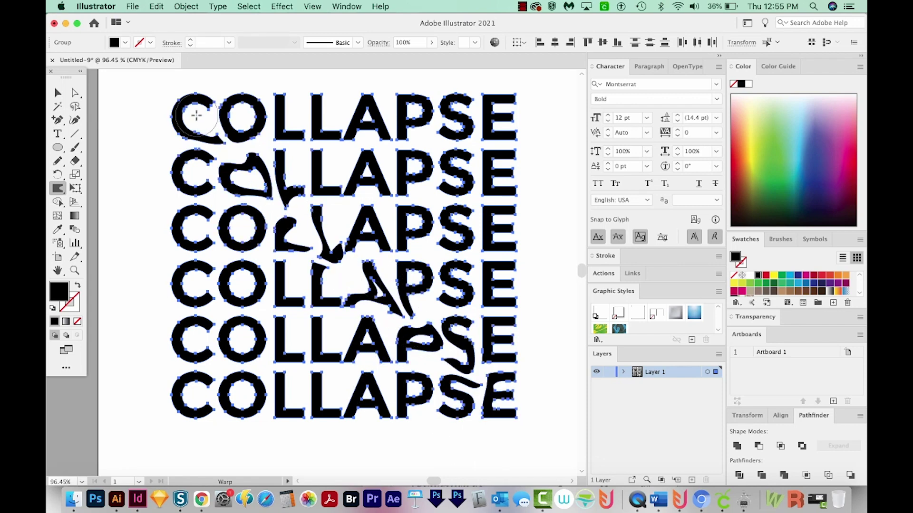
left_click_drag(196, 116, 203, 124)
key("super+z")
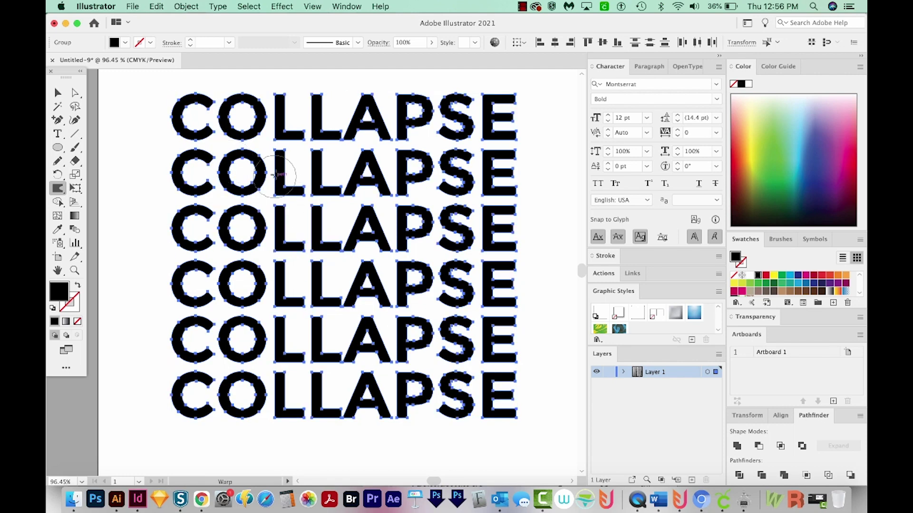
- Make the outlined text block square by setting its height to its width value, 407.8232 pt, without constraining proportions
left_click(743, 42)
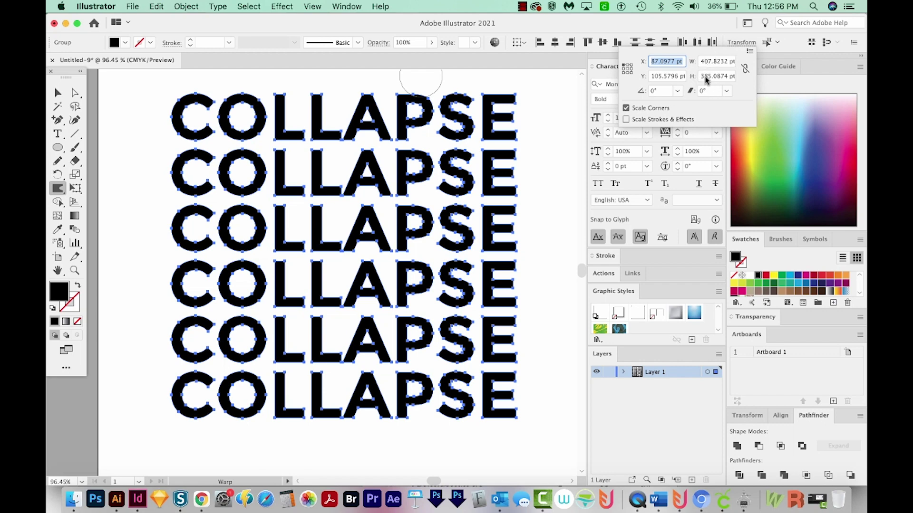
left_click(712, 63)
key("super+c")
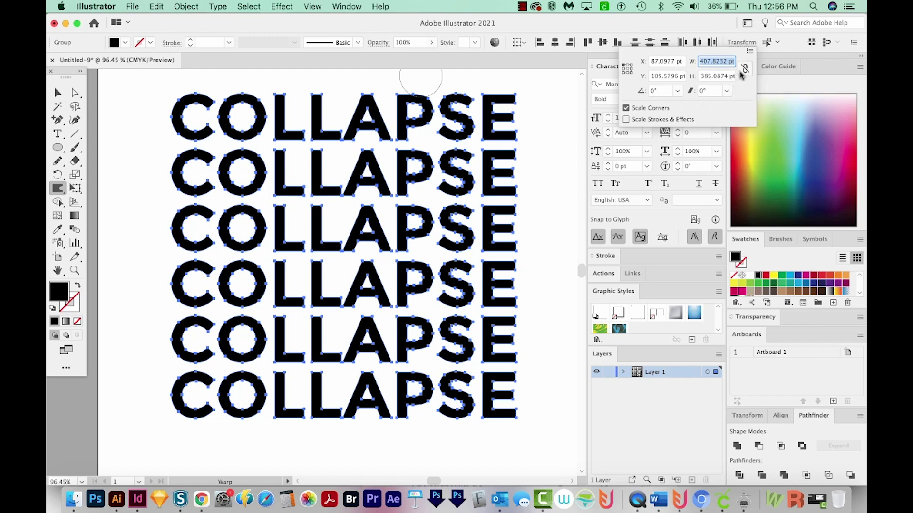
left_click(714, 75)
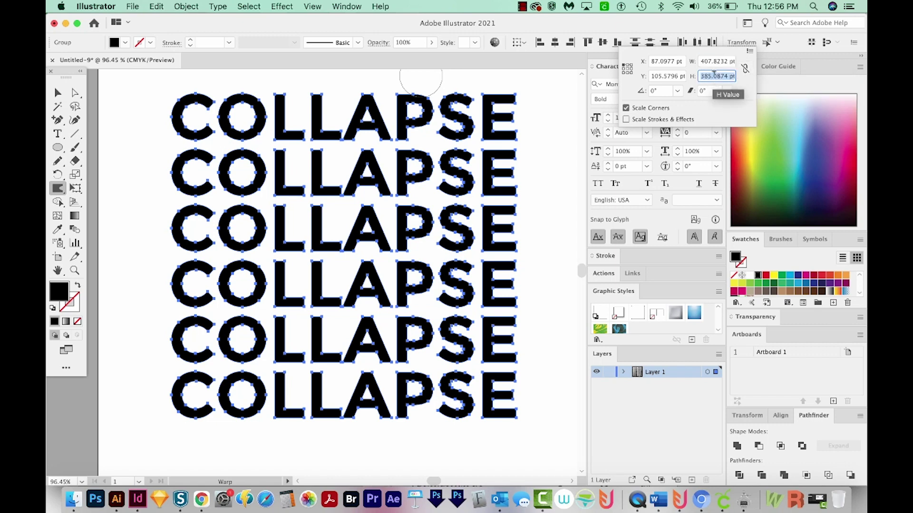
key("super+v")
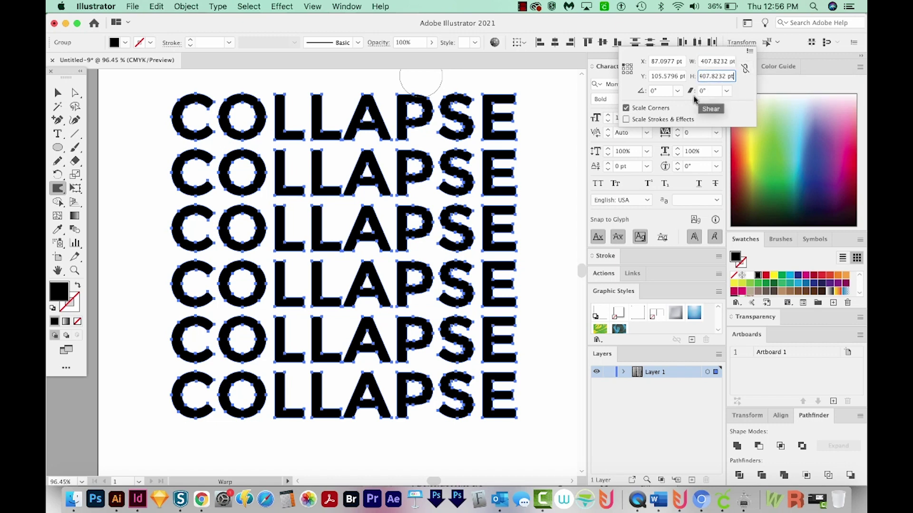
key("Return")
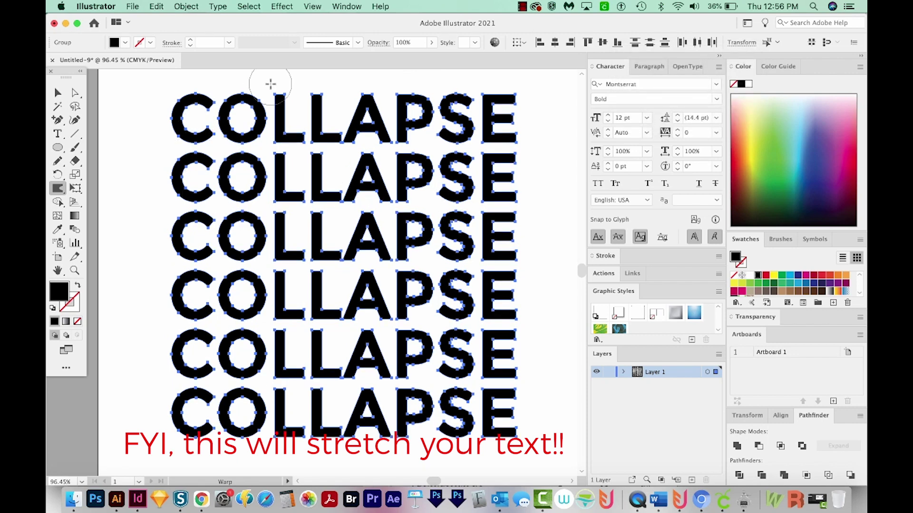
key("super+minus")
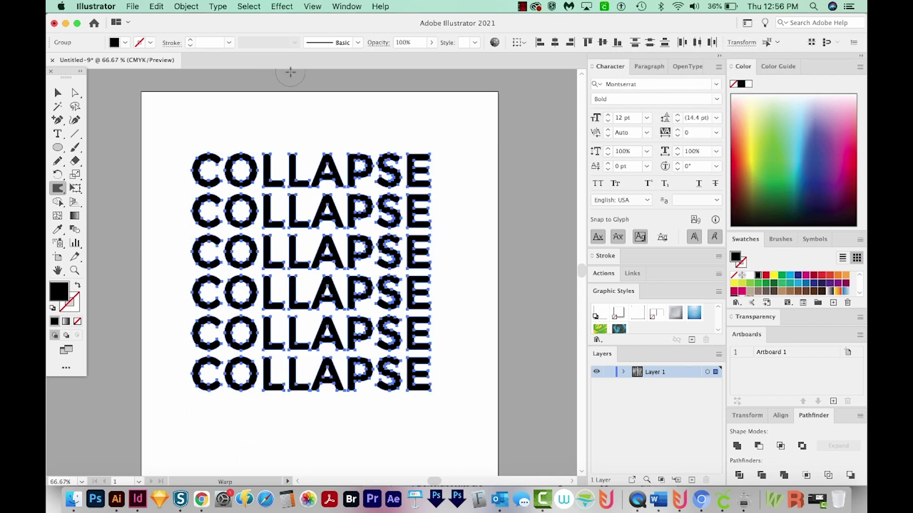
- Rotate the outlined COLLAPSE block 45° counterclockwise and warp its letters horizontally from the first line's C to the last line's E
key("v")
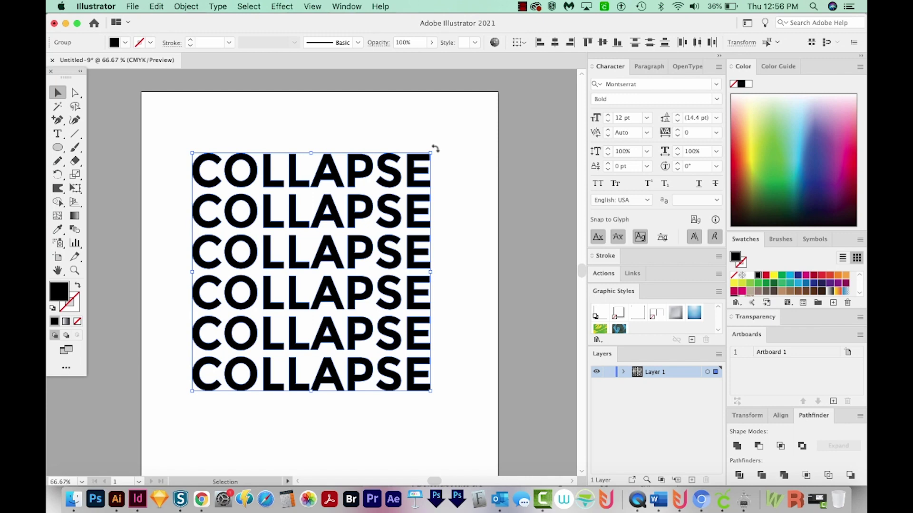
left_click_drag(435, 149, 304, 109)
key("super+shift+o")
key("shift+r")
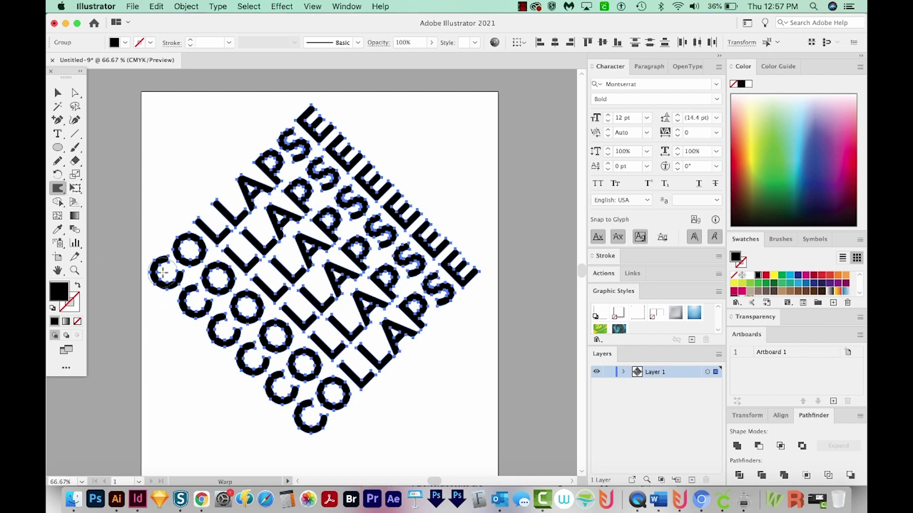
left_click_drag(163, 272, 338, 273)
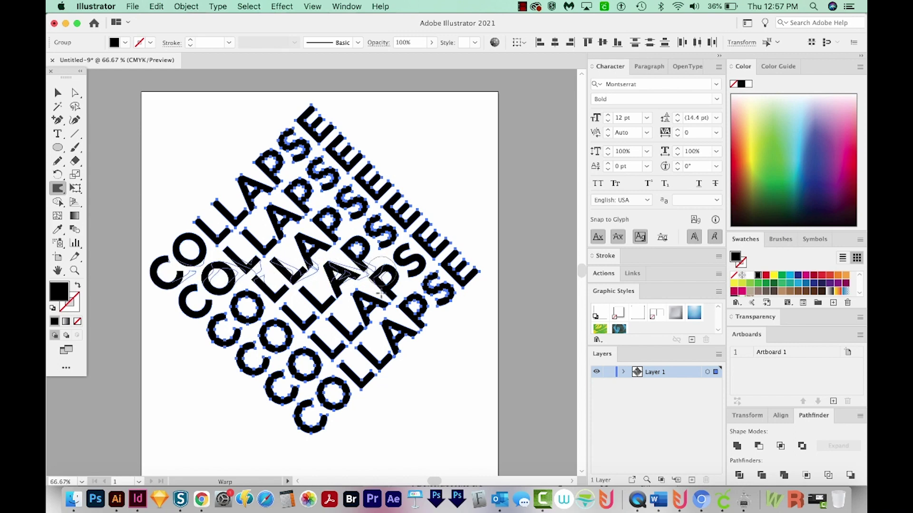
left_click_drag(380, 280, 437, 281)
- Rotate all six warped COLLAPSE lines back to horizontal and move the block off the right side of the artboard
key("v")
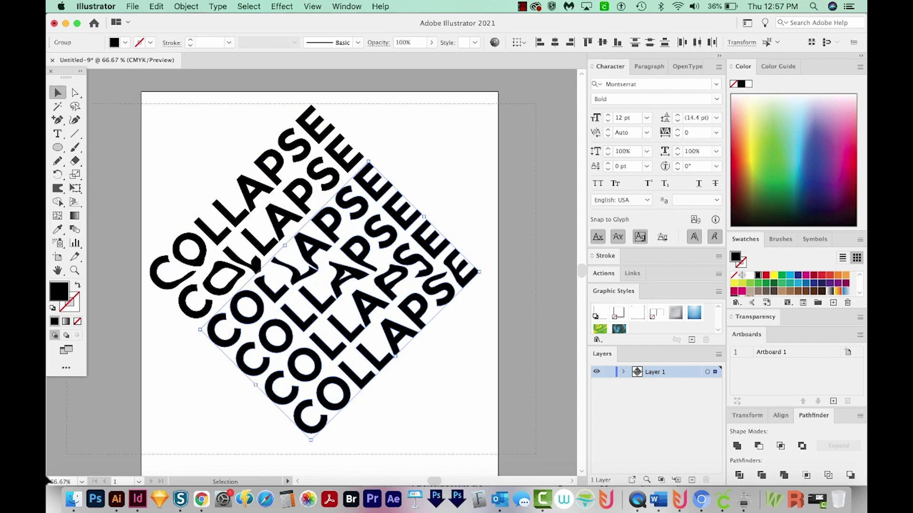
left_click_drag(46, 477, 101, 399)
scroll(362, 90, "right", 1)
scroll(363, 90, "up", 1)
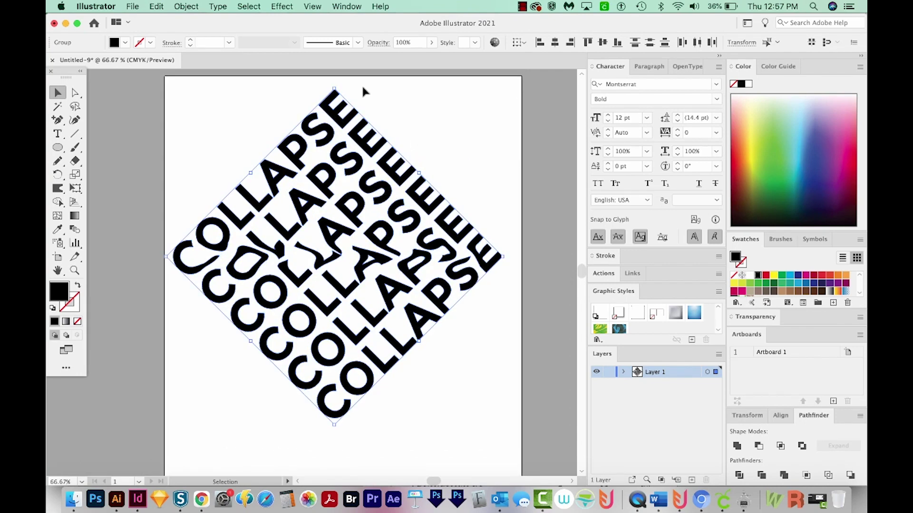
left_click_drag(338, 83, 435, 144)
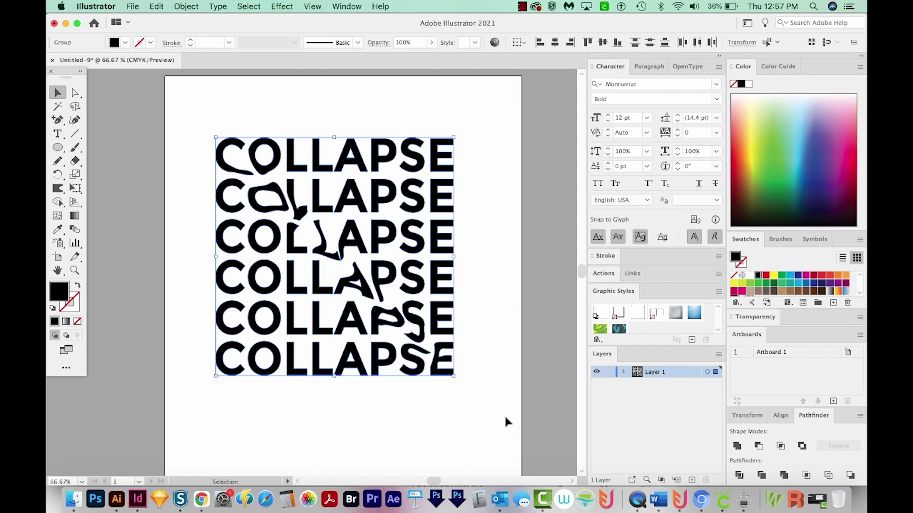
left_click_drag(225, 252, 589, 256)
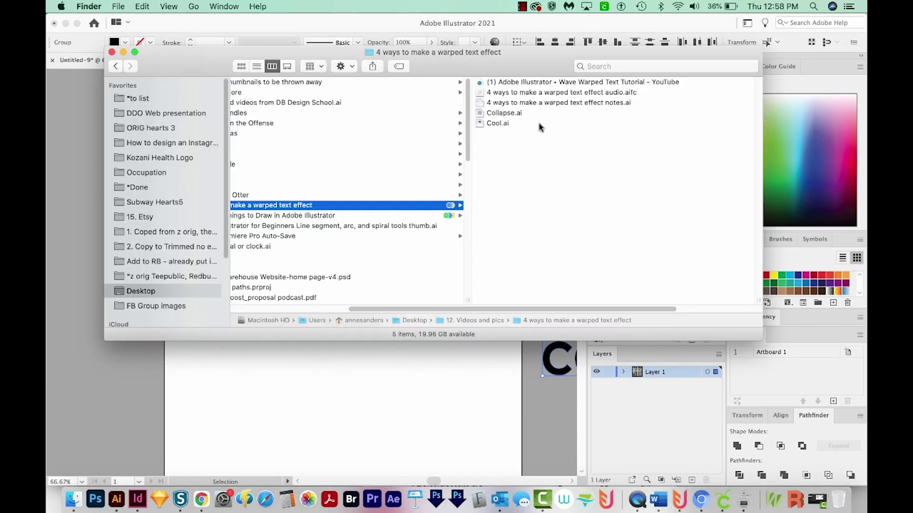
- Preview the Cool.ai file in Finder
left_click(523, 127)
key("space")
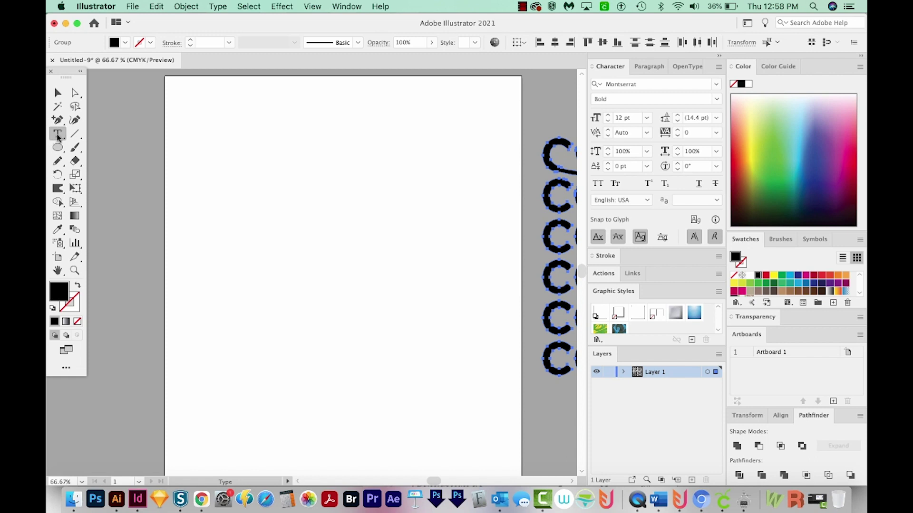
- Add the text MESH to the empty artboard, scaled up to about 144 pt and placed in its upper half
left_click(274, 227)
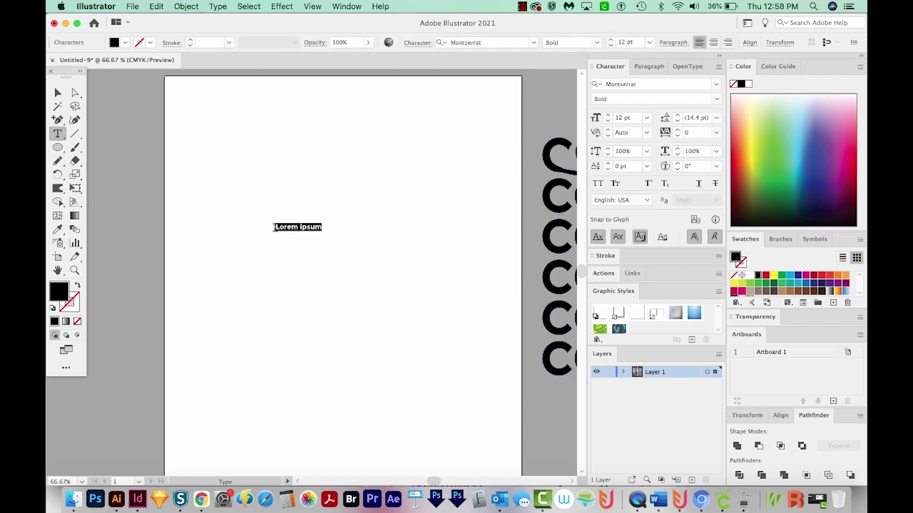
left_click(644, 85)
type("MESH")
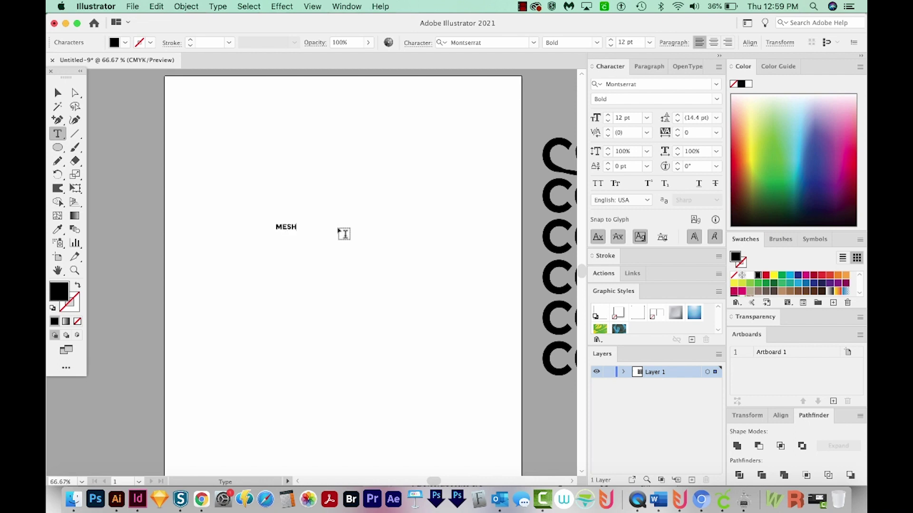
key("Escape")
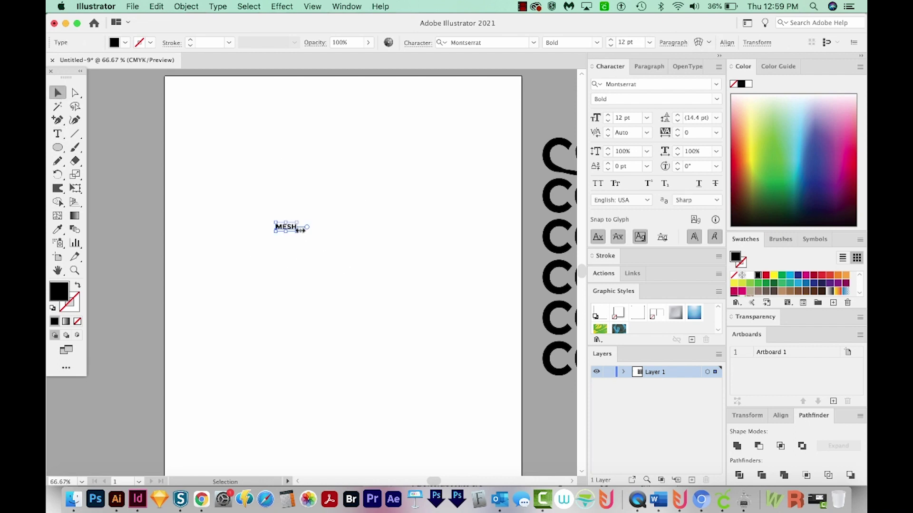
left_click_drag(298, 233, 496, 314)
left_click_drag(471, 257, 401, 222)
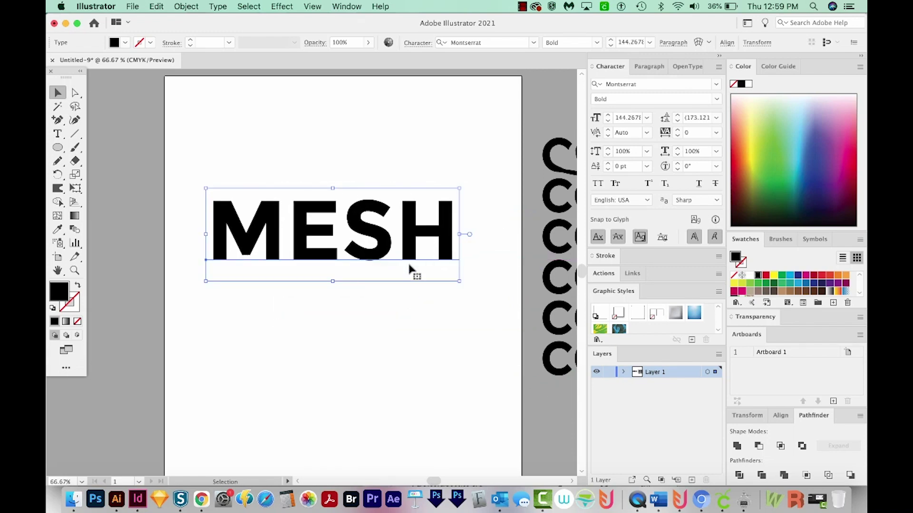
- Set the MESH text's font to Compacta BT and reposition the word near the artboard's horizontal centre
left_click(654, 84)
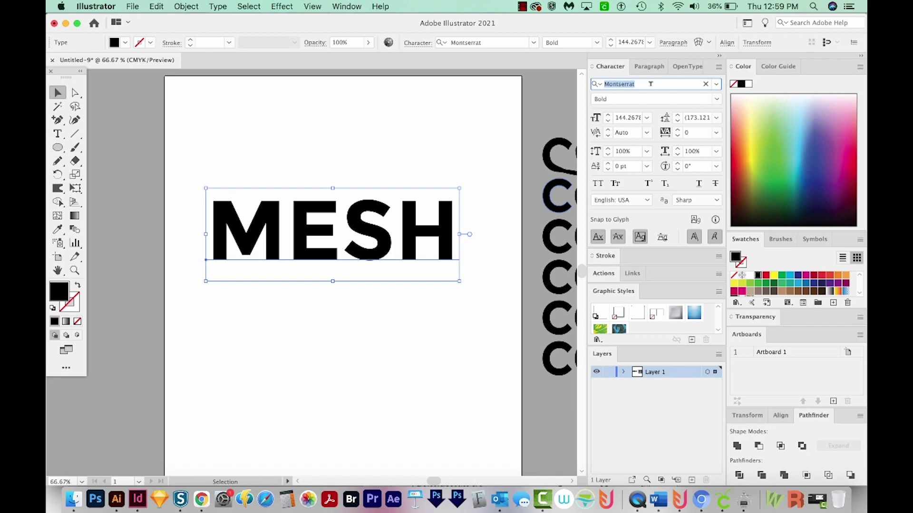
type("COMP")
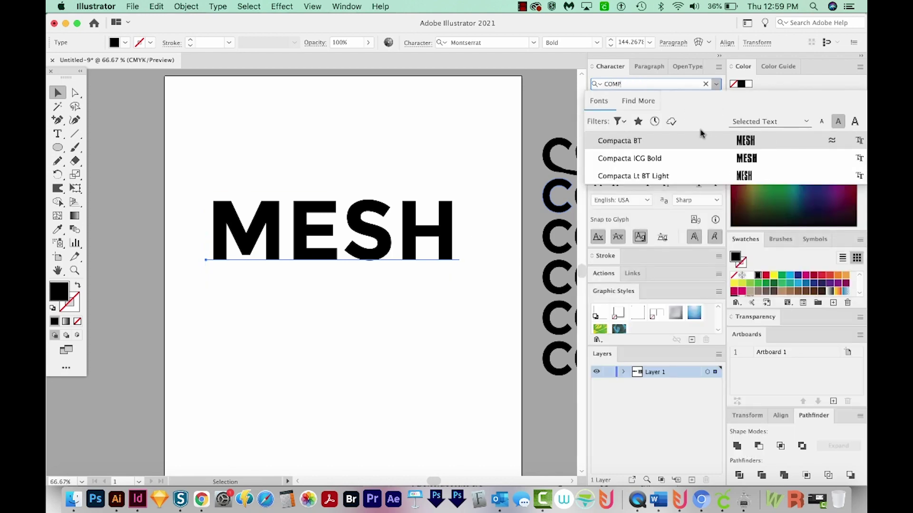
left_click(632, 141)
left_click_drag(314, 237, 360, 223)
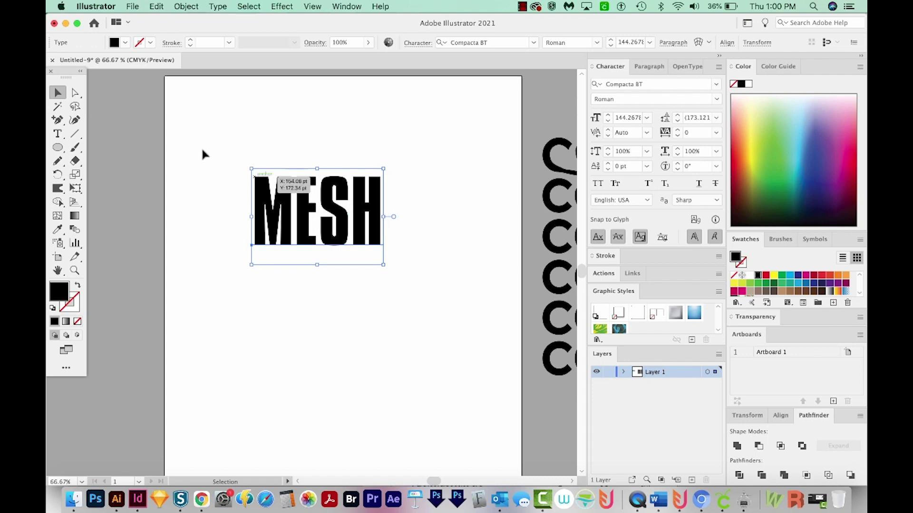
- Apply an envelope distortion mesh with 5 rows and 1 column to the MESH text
left_click(189, 7)
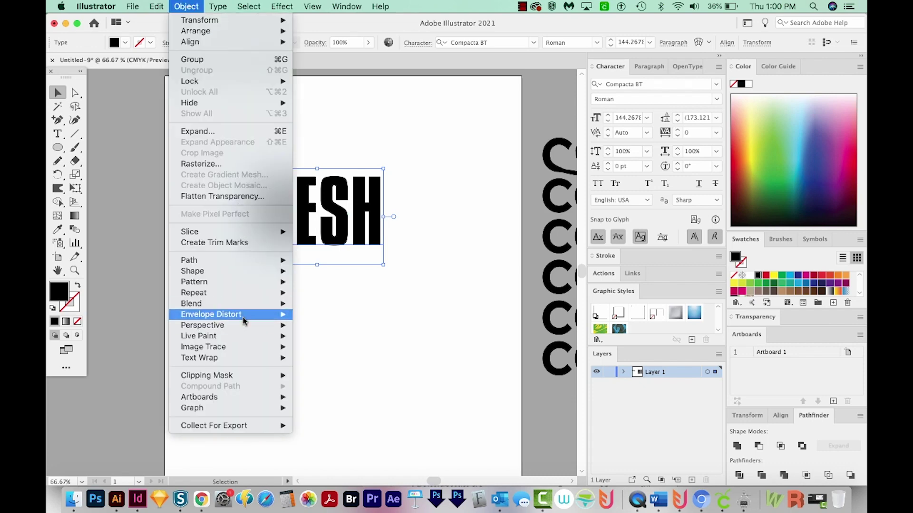
mouse_move(244, 318)
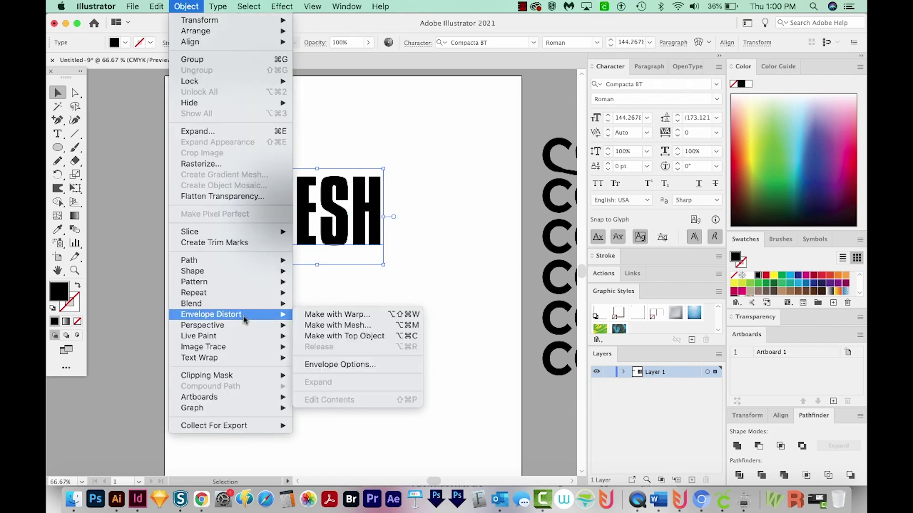
left_click(340, 326)
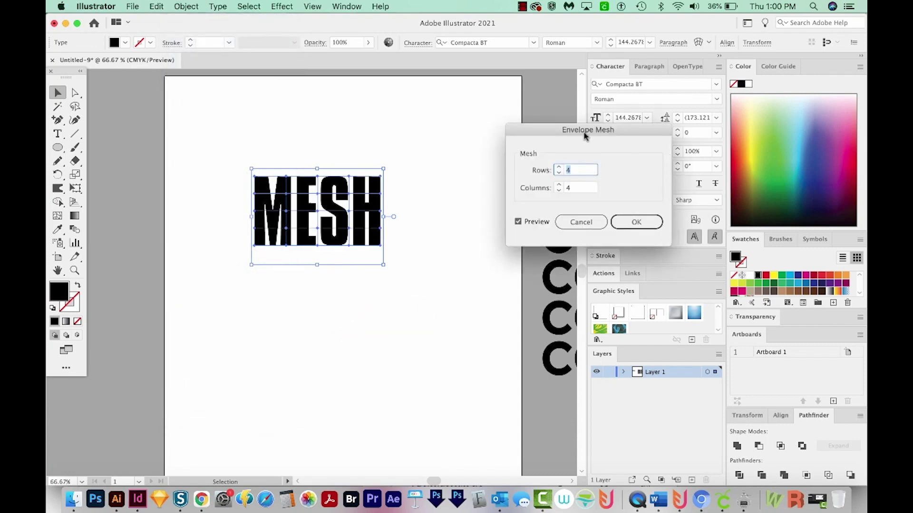
left_click_drag(584, 136, 477, 113)
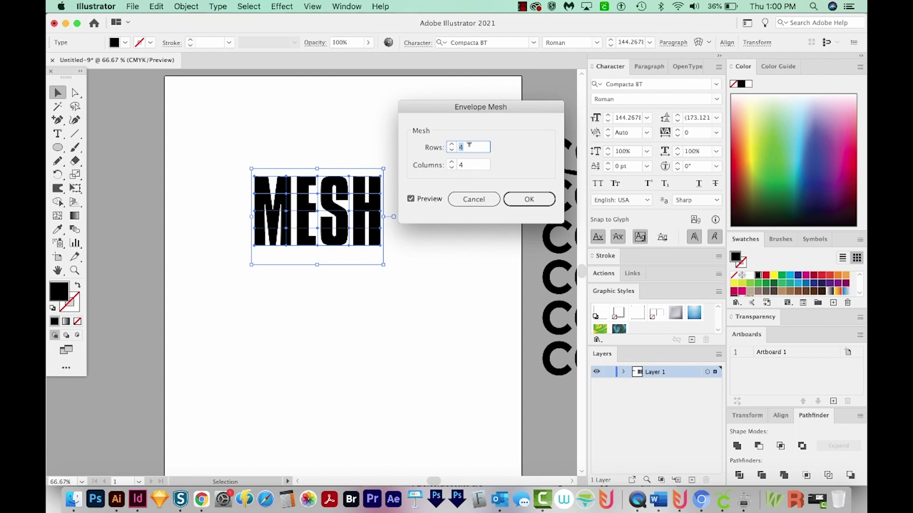
type("5")
key("Tab")
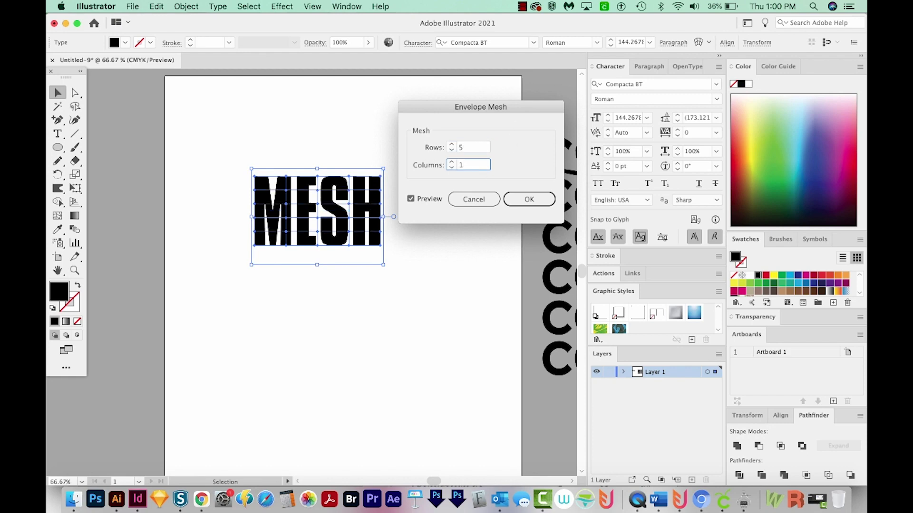
type("1")
key("Return")
- Shift both end points of the envelope's first interior mesh line about 13 pt to the right
key("z")
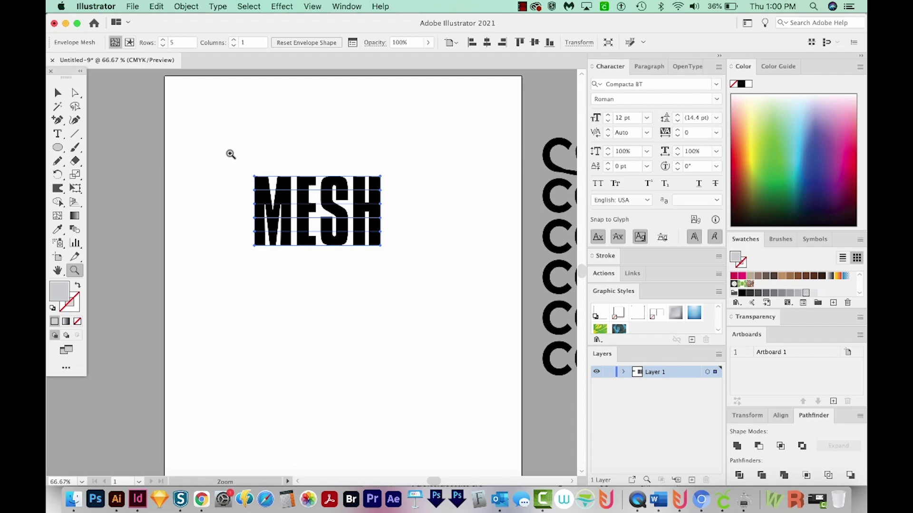
left_click_drag(230, 154, 408, 279)
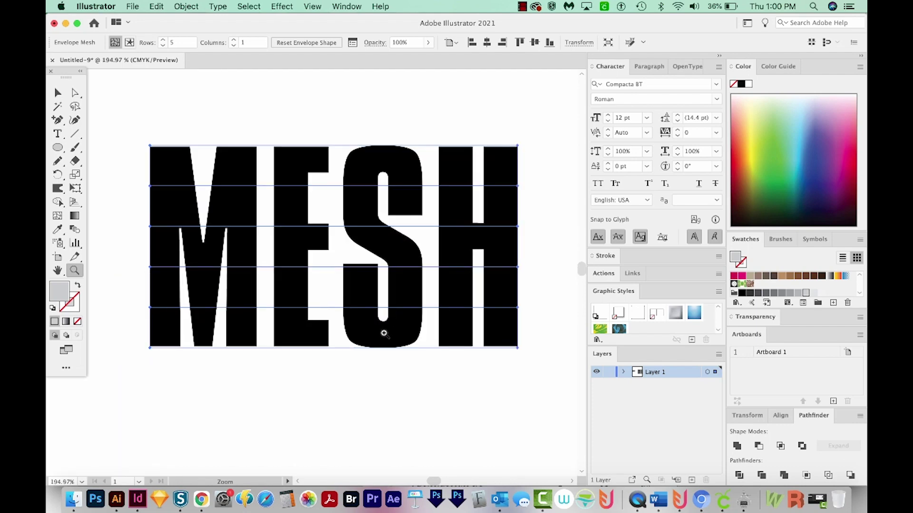
key("a")
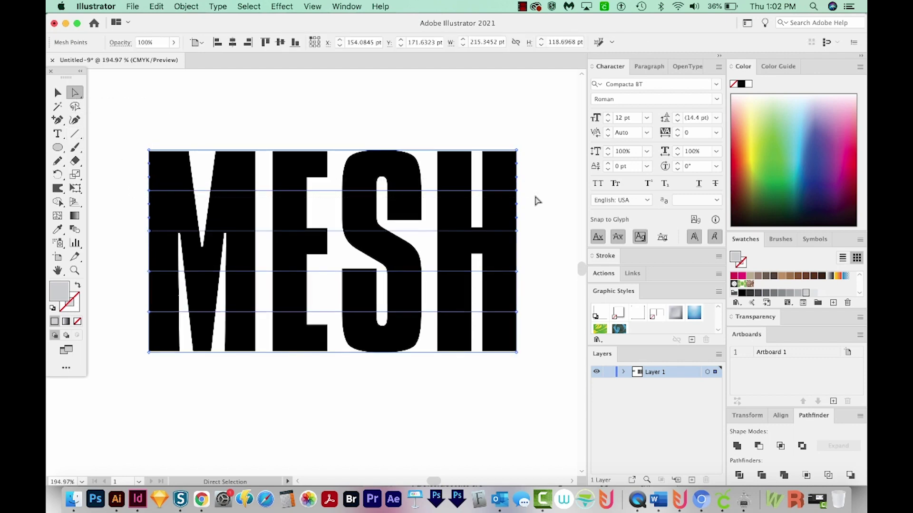
key("Right")
key("Right")
key("Right")
key("Right")
key("Right")
key("Right")
key("Right")
key("Right")
key("Right")
key("Right")
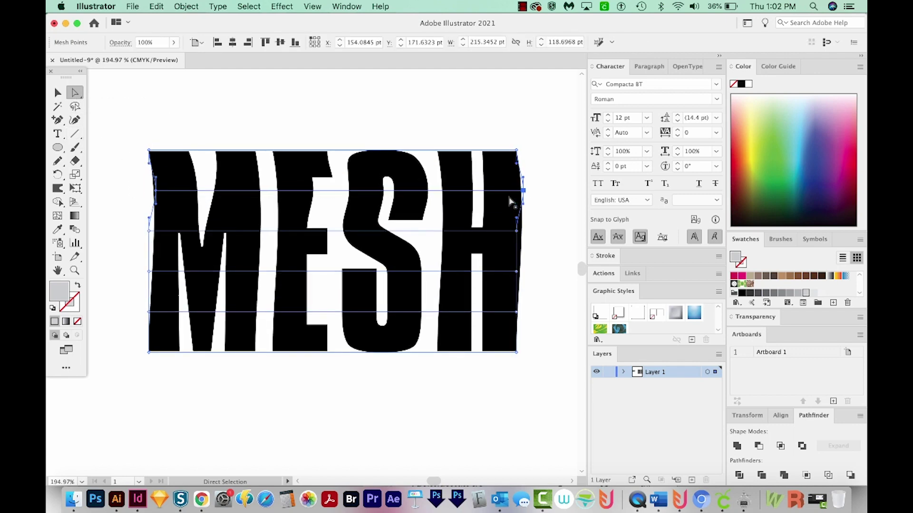
key("Right")
key("Right")
key("Right")
key("Right")
key("Right")
key("Right")
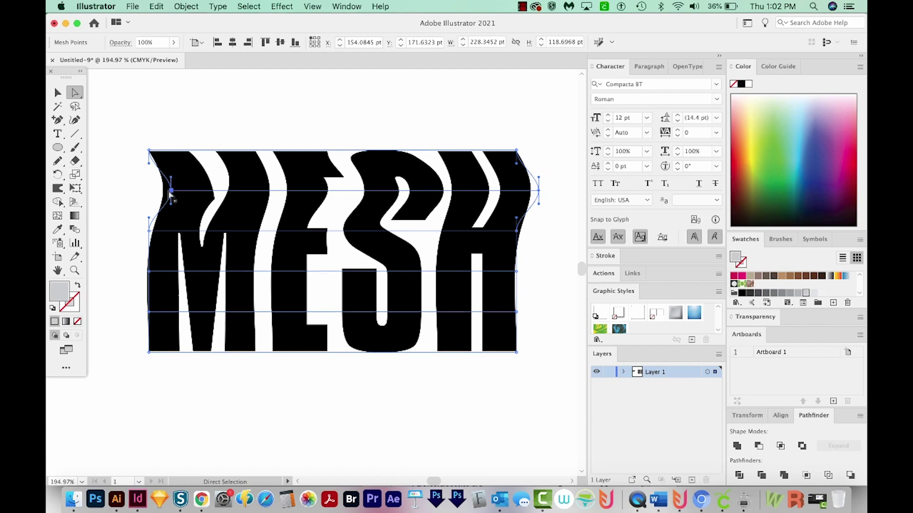
- Set the fidelity of the MESH envelope to 100 in the Envelope Options
left_click(188, 7)
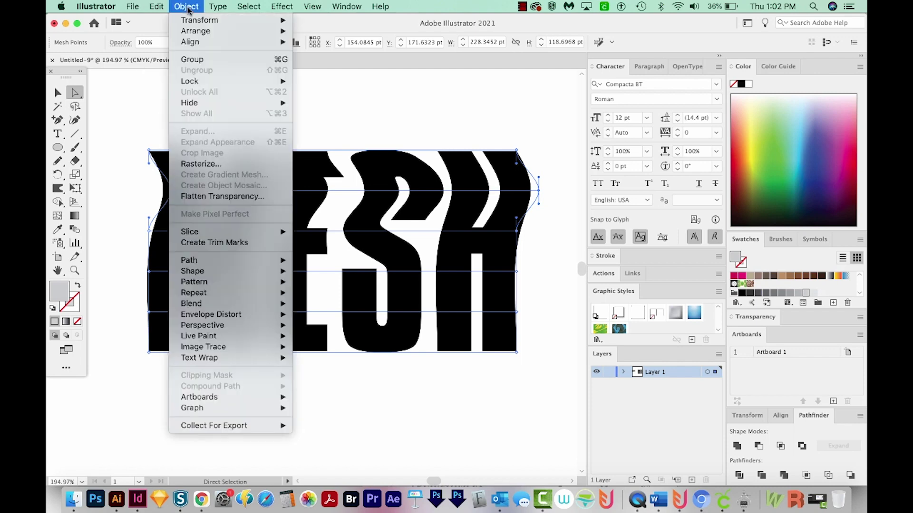
mouse_move(254, 316)
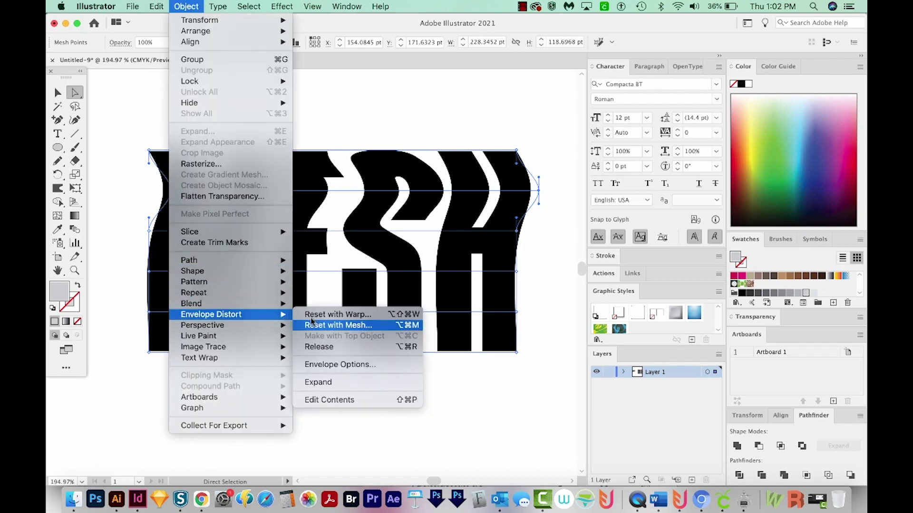
left_click(341, 365)
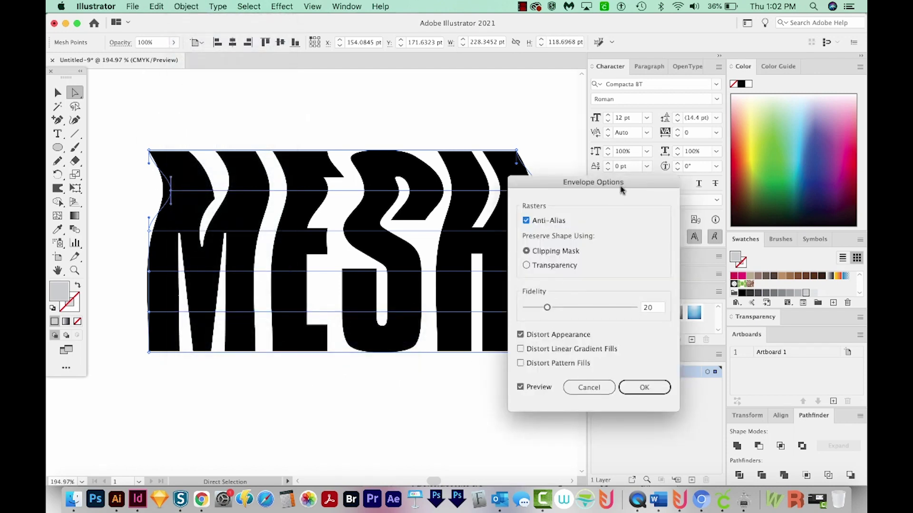
left_click_drag(621, 184, 720, 136)
left_click_drag(645, 260, 735, 259)
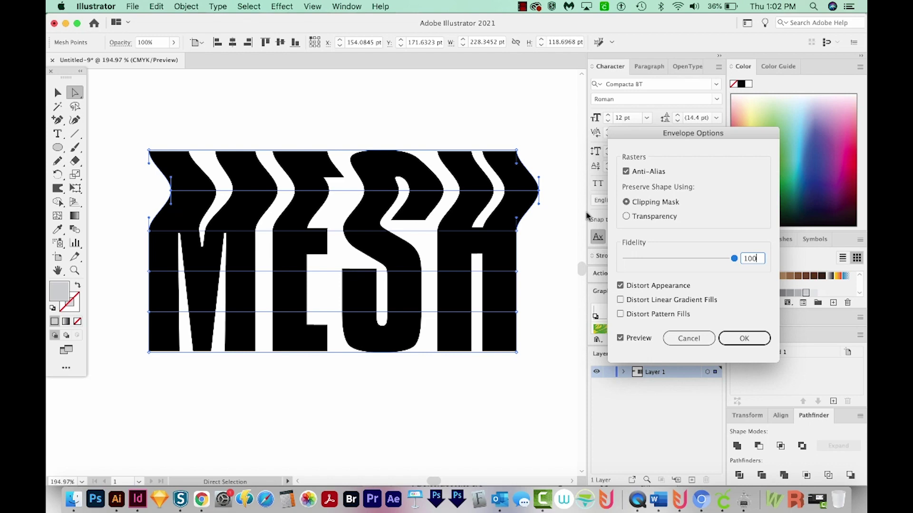
left_click(753, 340)
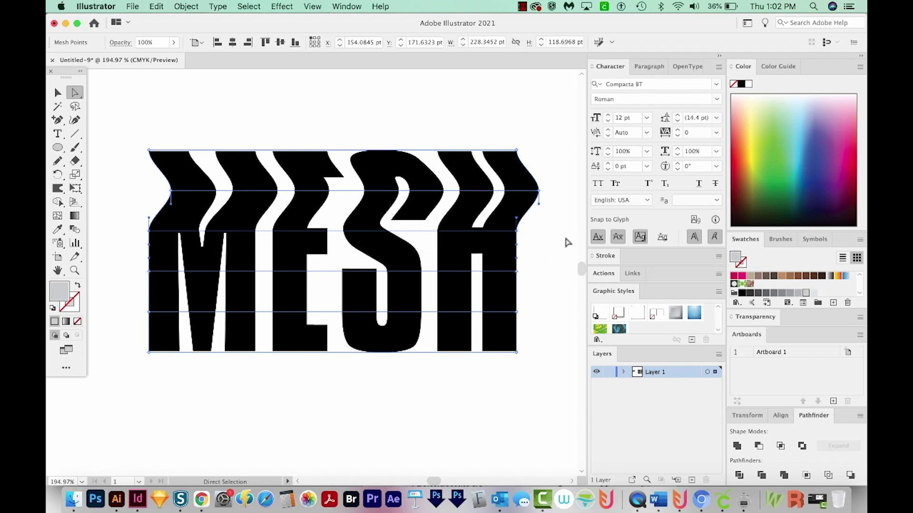
- Offset the interior mesh lines in a zigzag: the second 10 pt left, the third 20 pt right and the fourth 10 pt left
key("Left")
key("Left")
key("Left")
key("Left")
key("Left")
key("Left")
key("Left")
key("Left")
key("Left")
key("Left")
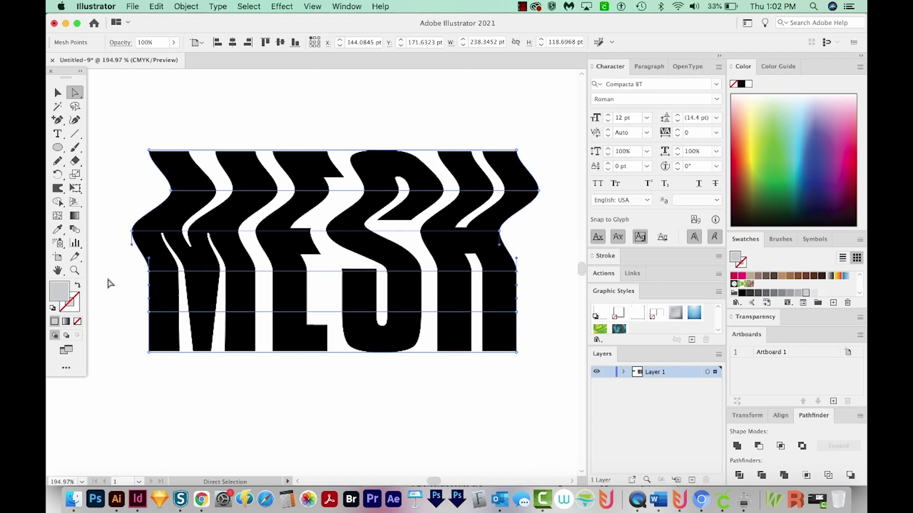
key("shift+Right")
key("shift+Right")
key("shift+Left")
key("shift+Right")
left_click_drag(552, 302, 137, 322)
key("shift+Left")
- Move the second interior mesh line 10 pt right and bring the fourth line right, nearly level with the envelope's bottom corners
left_click(99, 215)
left_click_drag(102, 210, 531, 245)
key("shift+Right")
key("shift+Right")
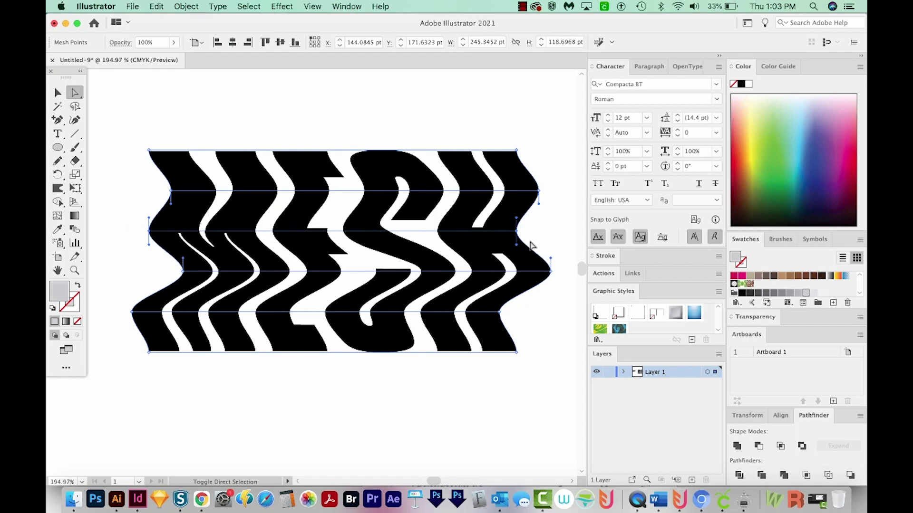
left_click_drag(112, 300, 537, 331)
key("shift+Right")
key("Left")
key("Left")
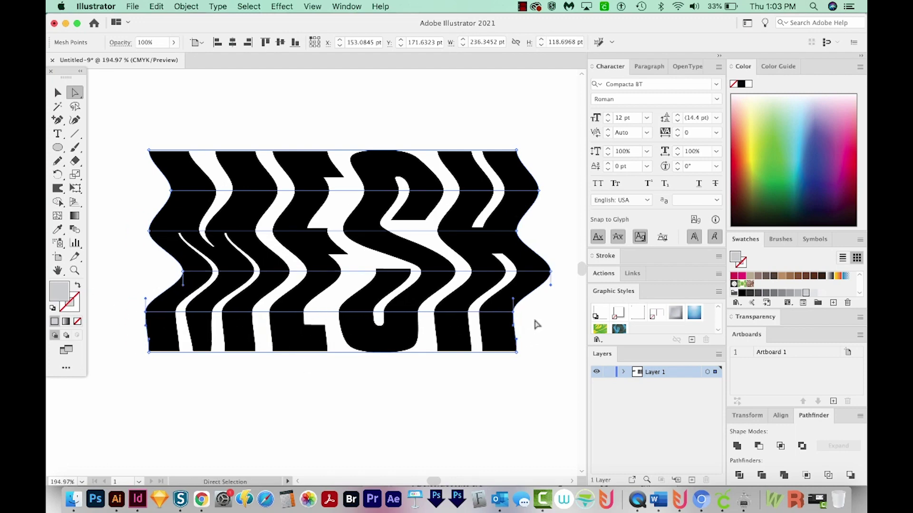
key("Left")
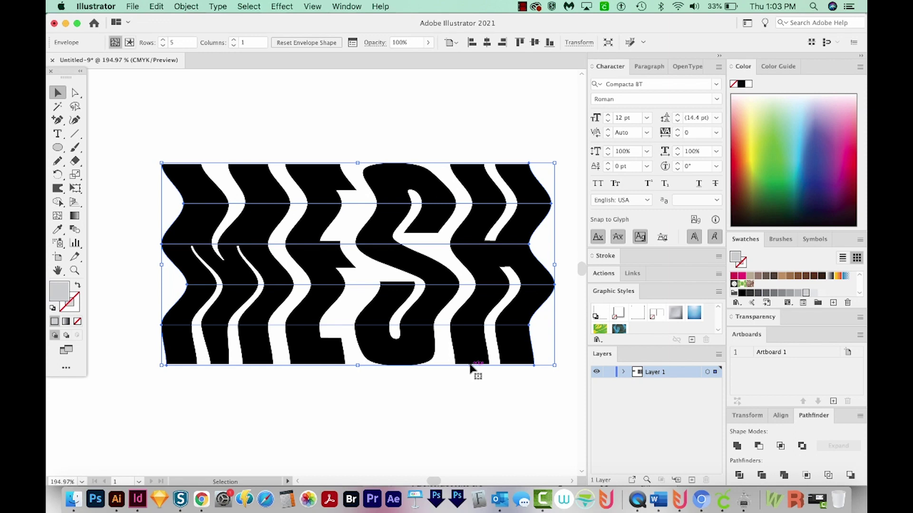
- Edit the contents of the MESH envelope and replace its text with COOL
left_click(194, 7)
mouse_move(210, 315)
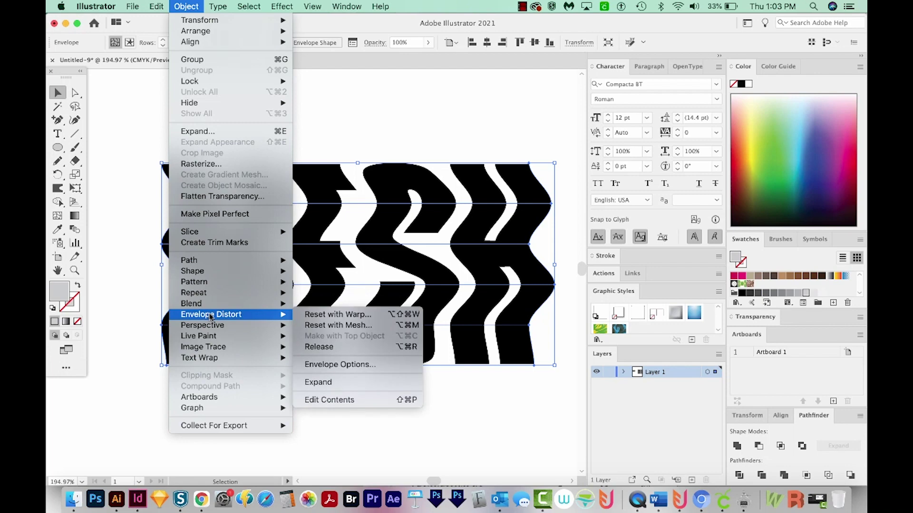
left_click(351, 400)
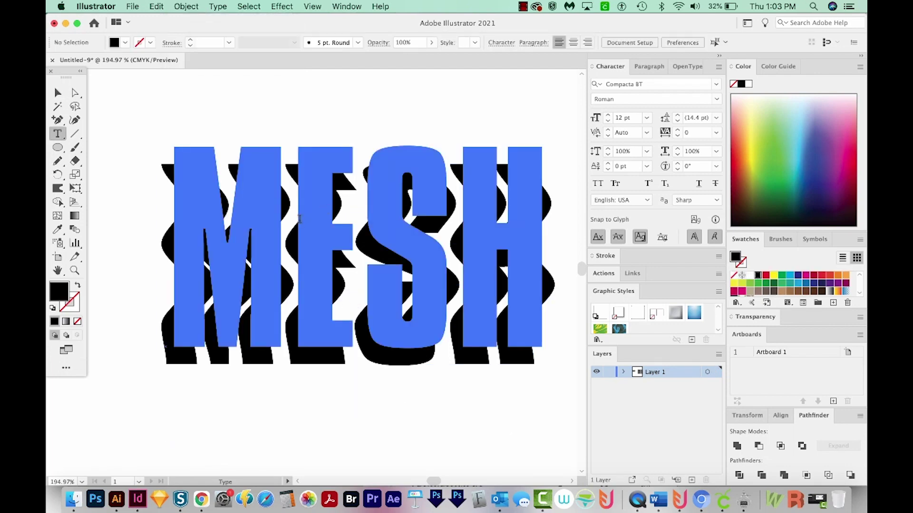
left_click_drag(299, 218, 380, 215)
key("super+a")
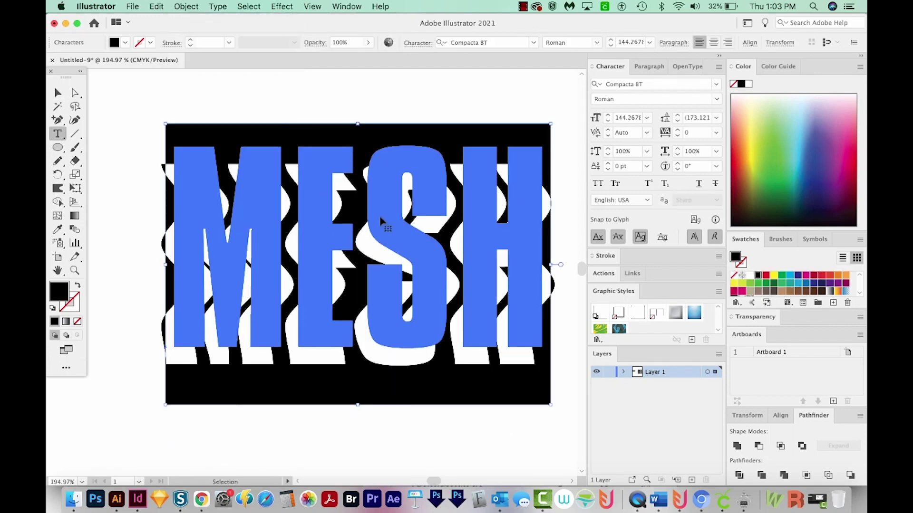
type("COOL")
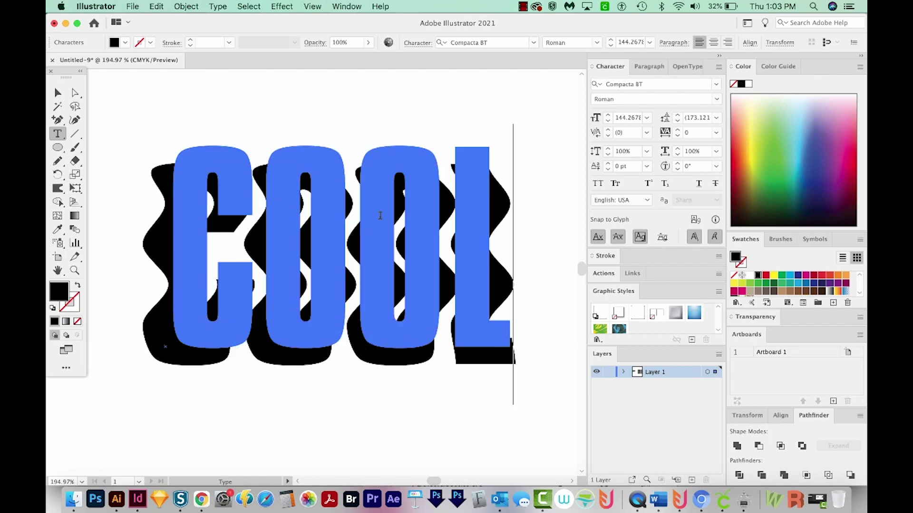
left_click(58, 93)
key("super+shift+v")
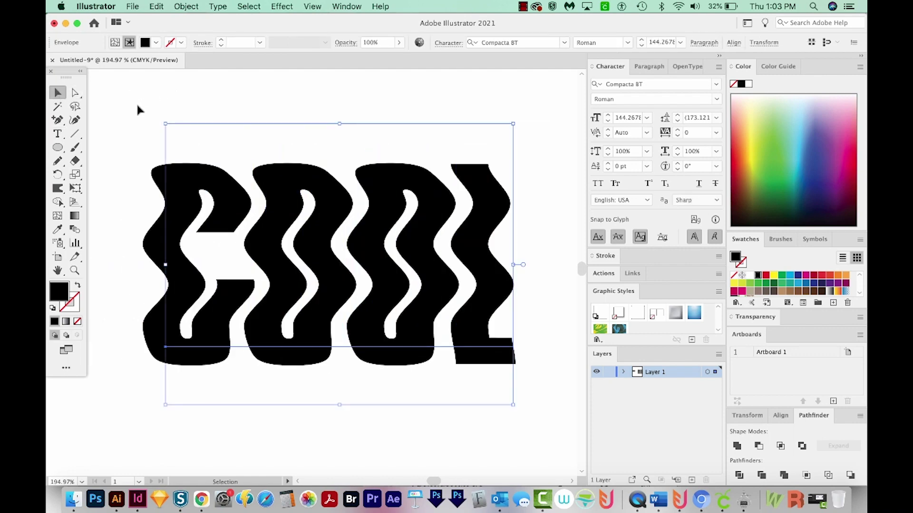
left_click(137, 106)
- Apply an Arc warp effect to the COOL envelope with a 20% horizontal bend and 30% horizontal distortion
left_click_drag(297, 422, 280, 371)
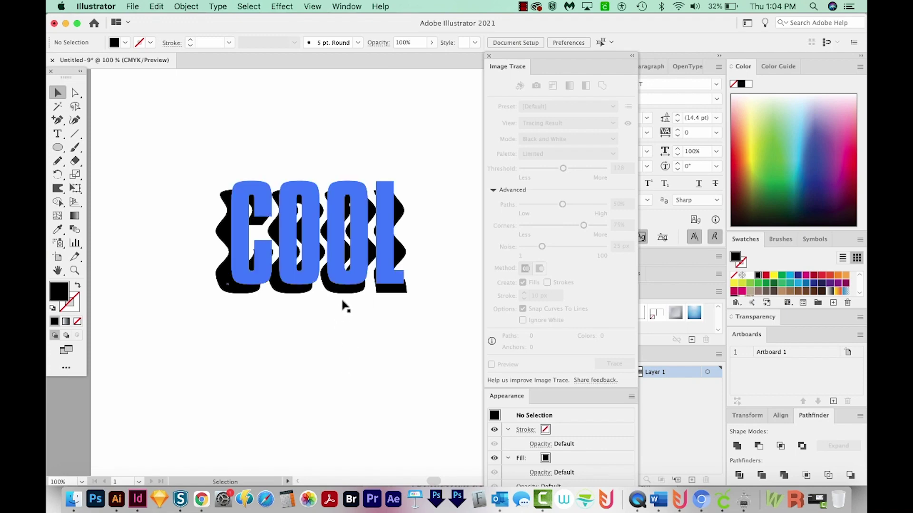
left_click(349, 296)
left_click(545, 420)
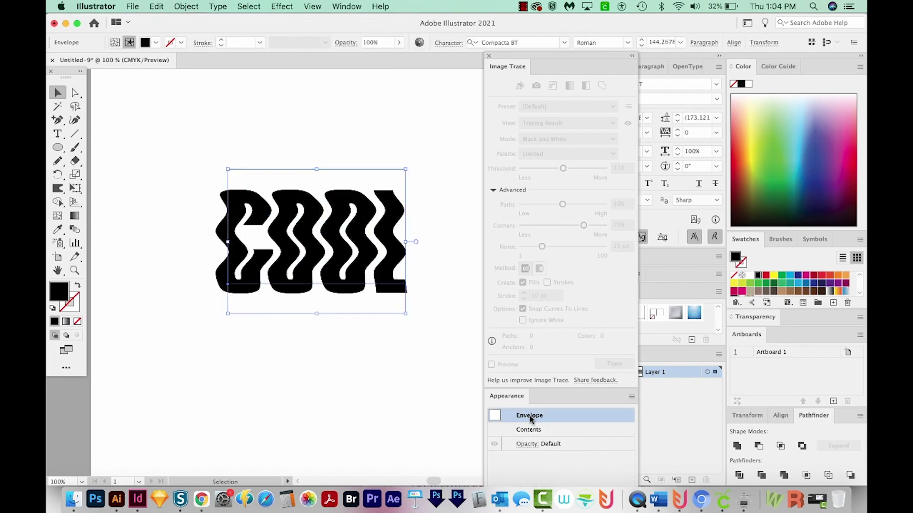
left_click(288, 6)
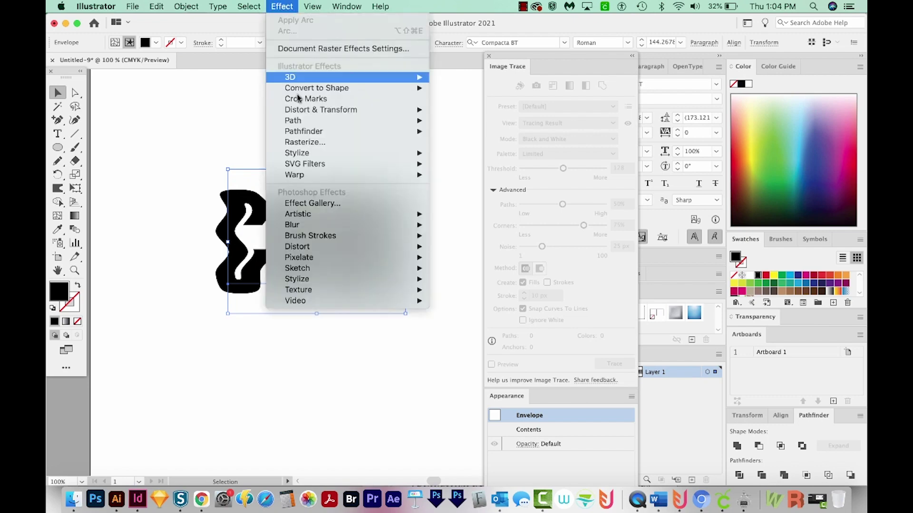
mouse_move(320, 176)
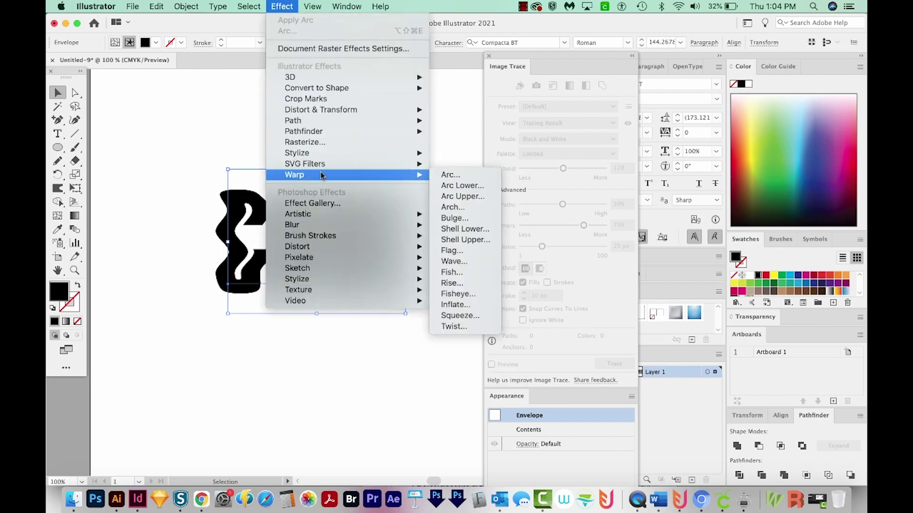
left_click(467, 176)
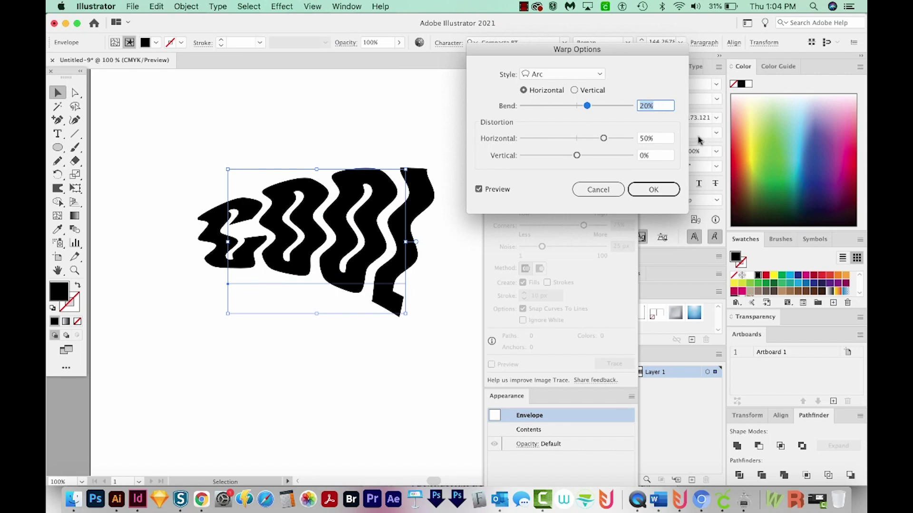
left_click(663, 139)
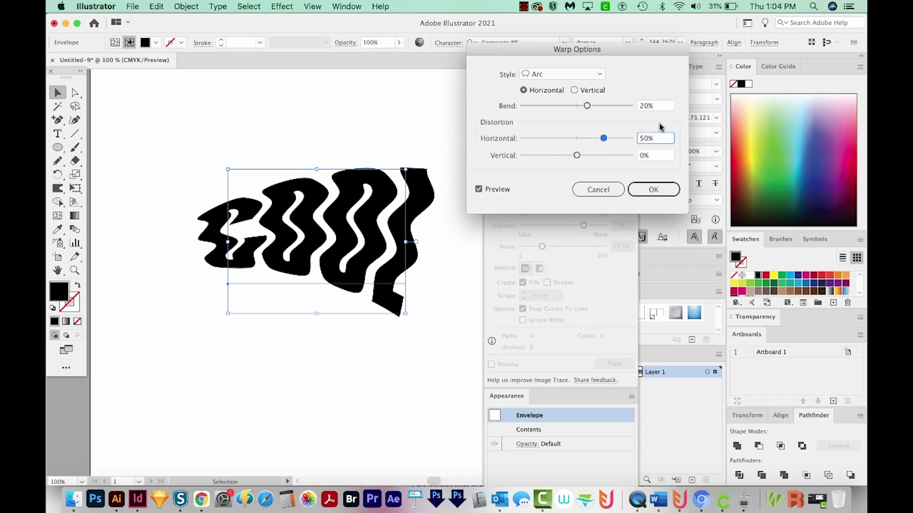
key("shift+Tab")
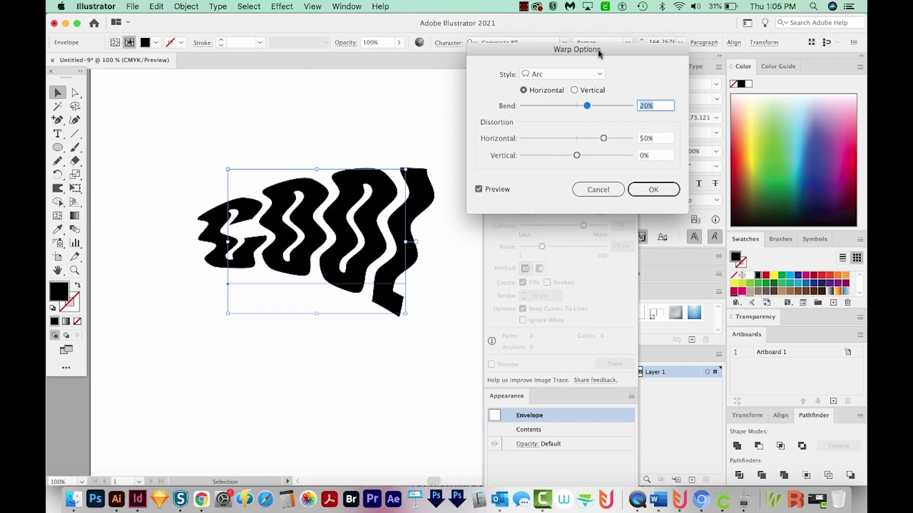
key("Tab")
key("shift+Down")
key("shift+Down")
key("shift+Down")
key("shift+Down")
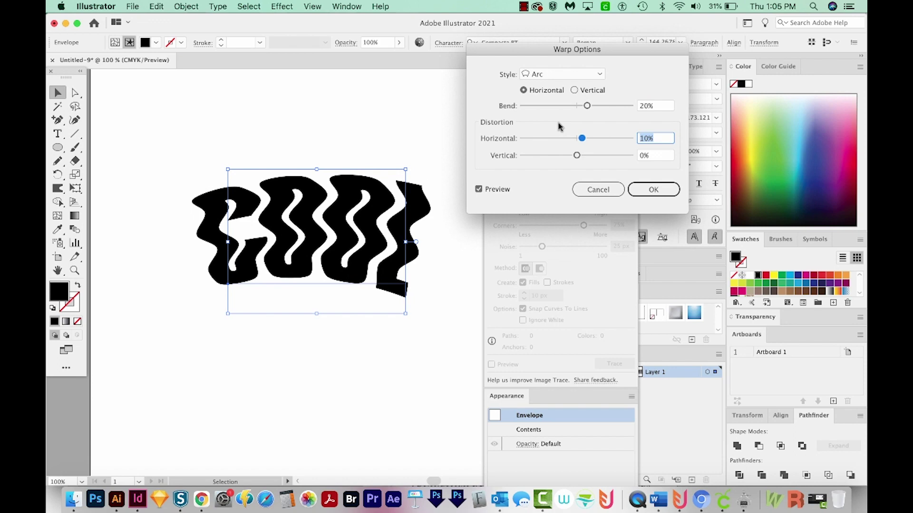
key("shift+Up")
key("shift+Up")
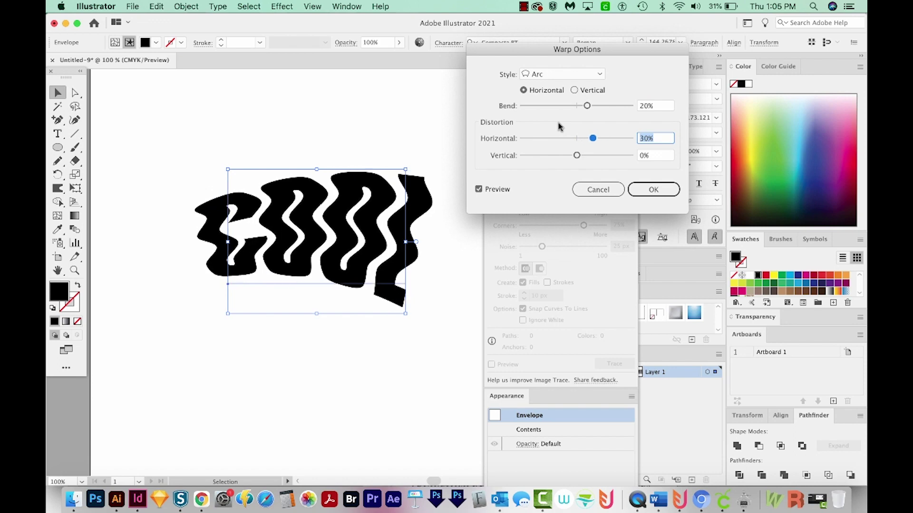
left_click(653, 189)
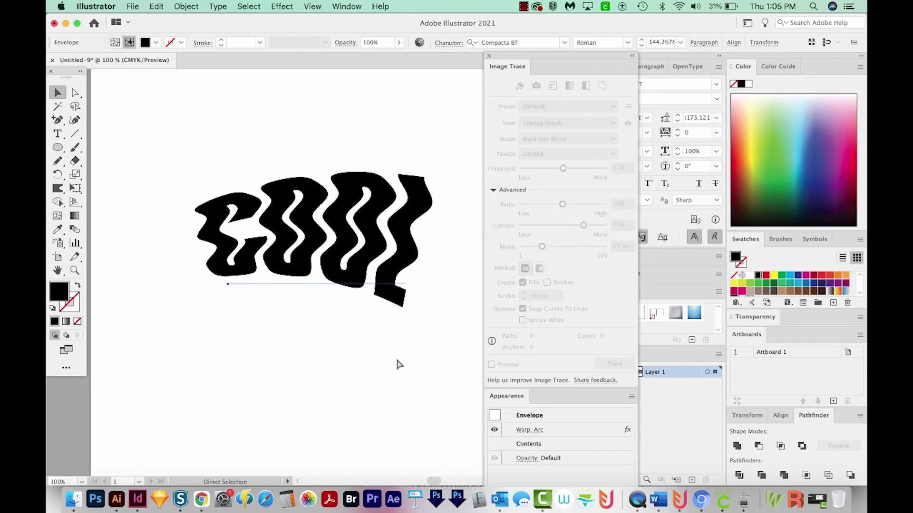
- Move the warped COOL text off the artboard to its left side
key("super+minus")
key("super+minus")
key("super+minus")
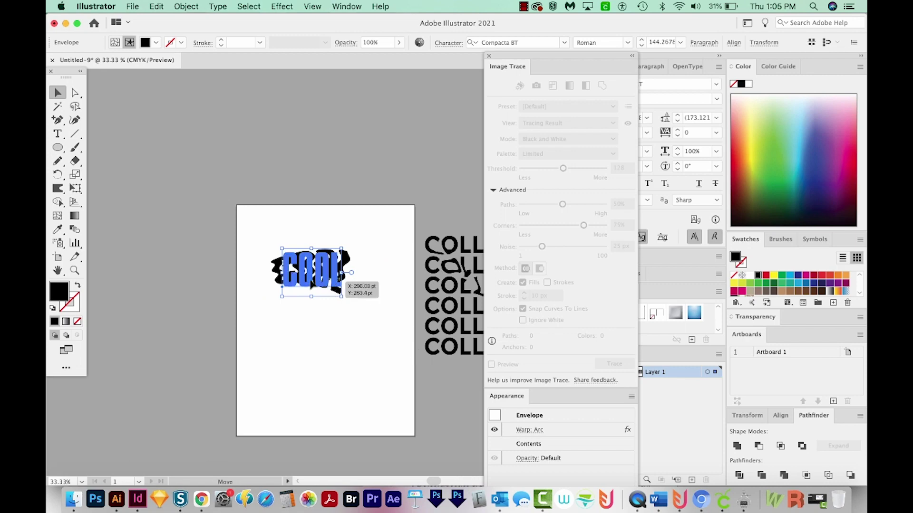
left_click_drag(327, 284, 196, 265)
- Add the text PUPPET to the artboard, scale it up to about 176 pt and place it in the artboard's upper area
key("z")
left_click(305, 379)
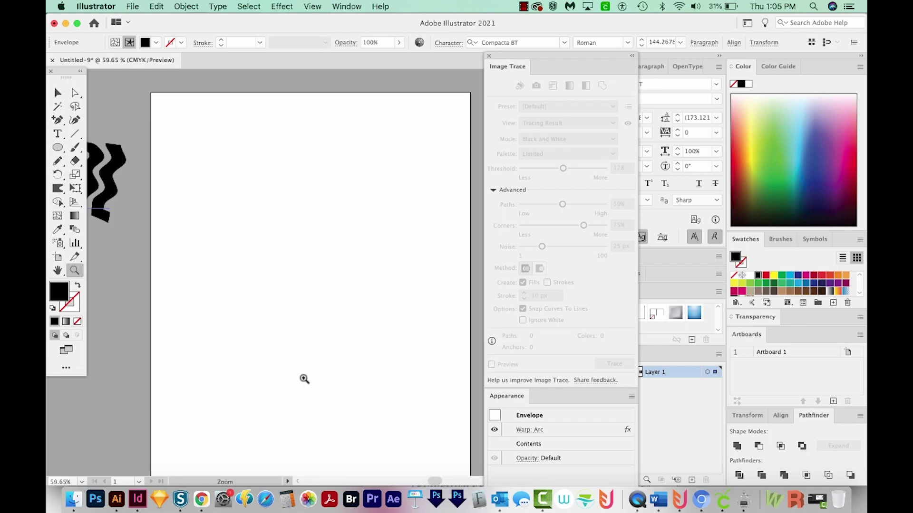
left_click(58, 134)
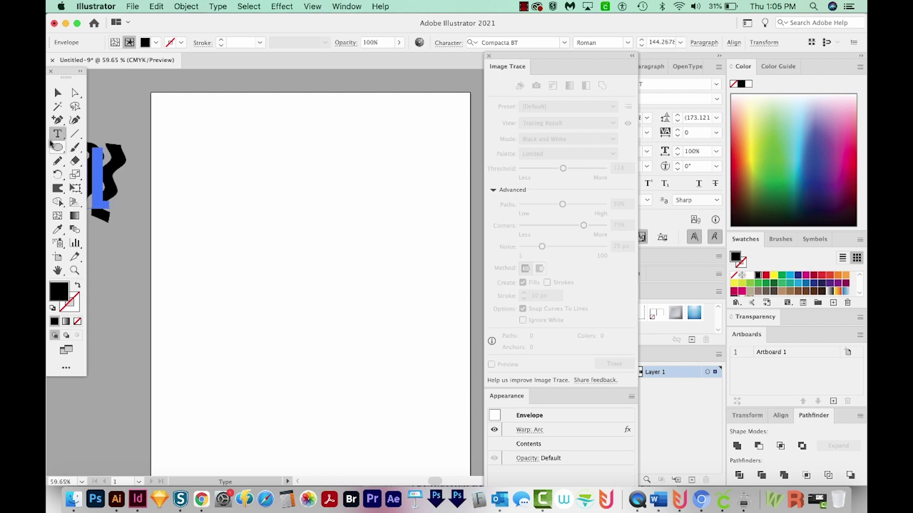
left_click(240, 197)
key("BackSpace")
type("PUPP")
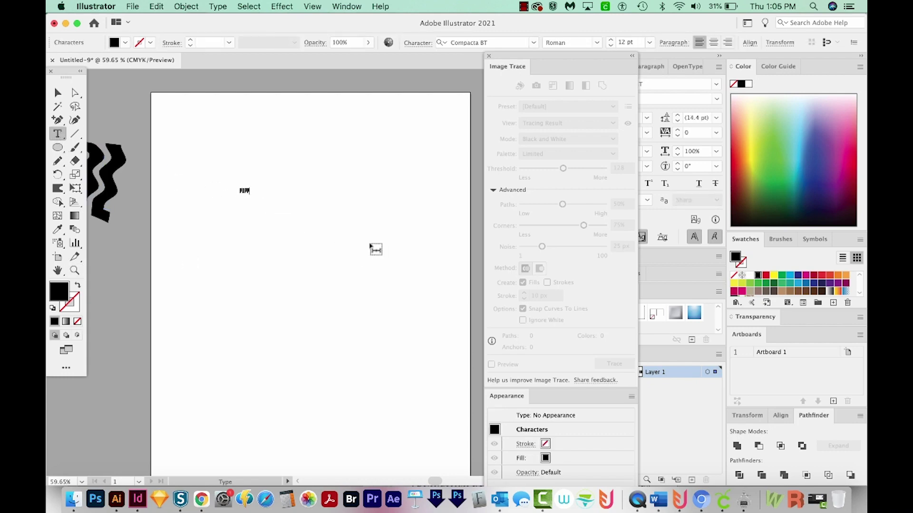
type("ET")
left_click(58, 94)
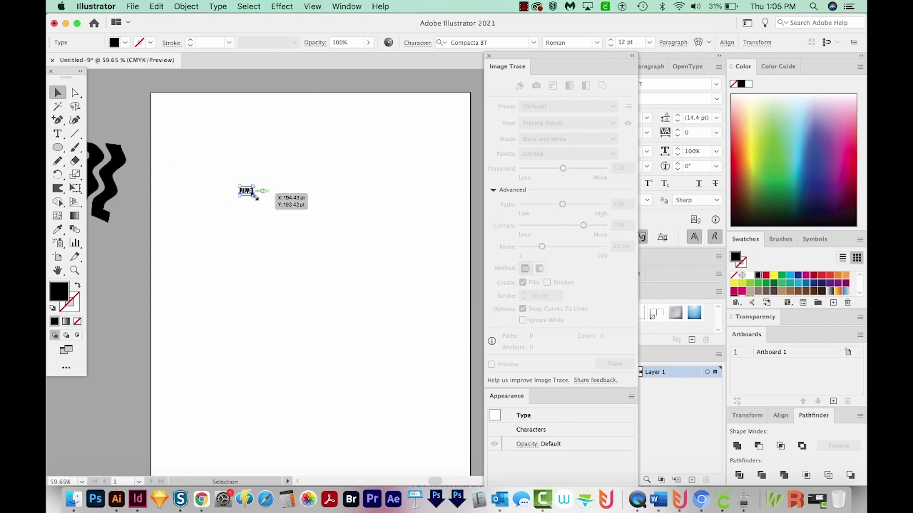
left_click_drag(255, 197, 430, 337)
left_click_drag(355, 245, 333, 221)
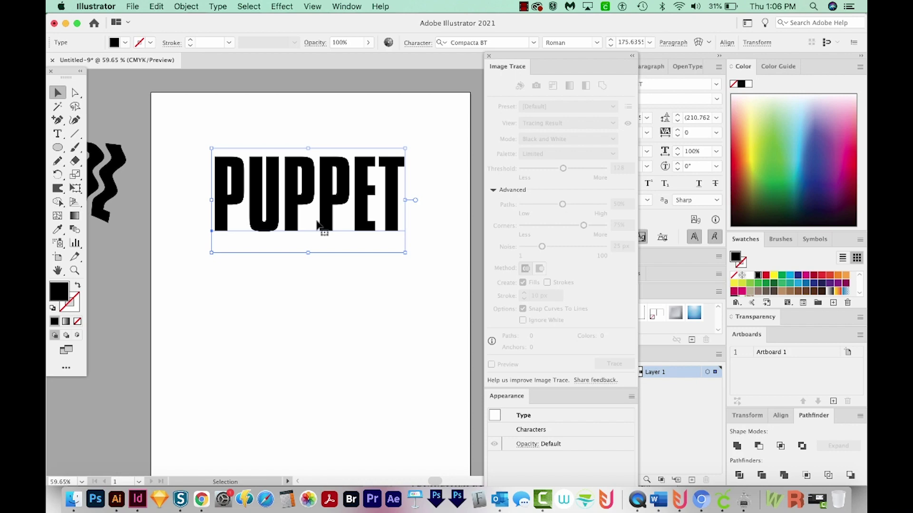
- Duplicate the PUPPET text straight up above the artboard and reselect the original on the artboard
scroll(317, 223, "up", 3)
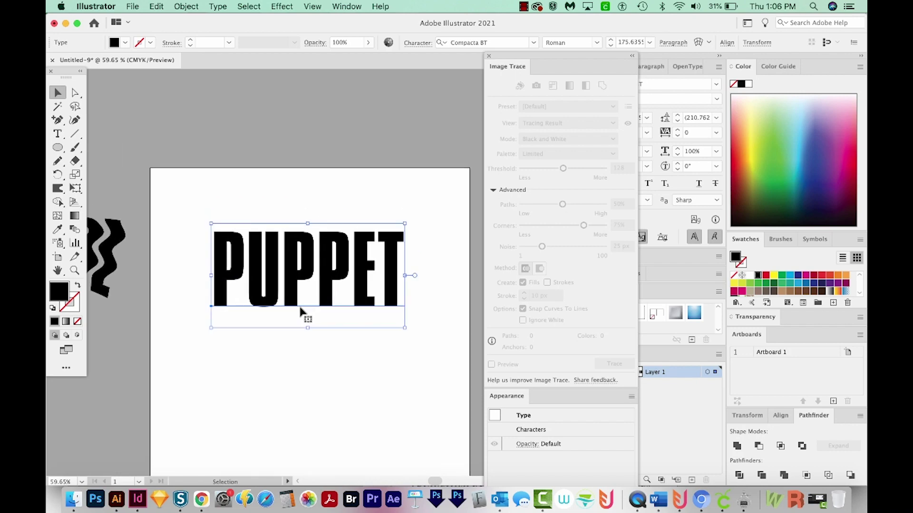
left_click_drag(314, 301, 316, 147)
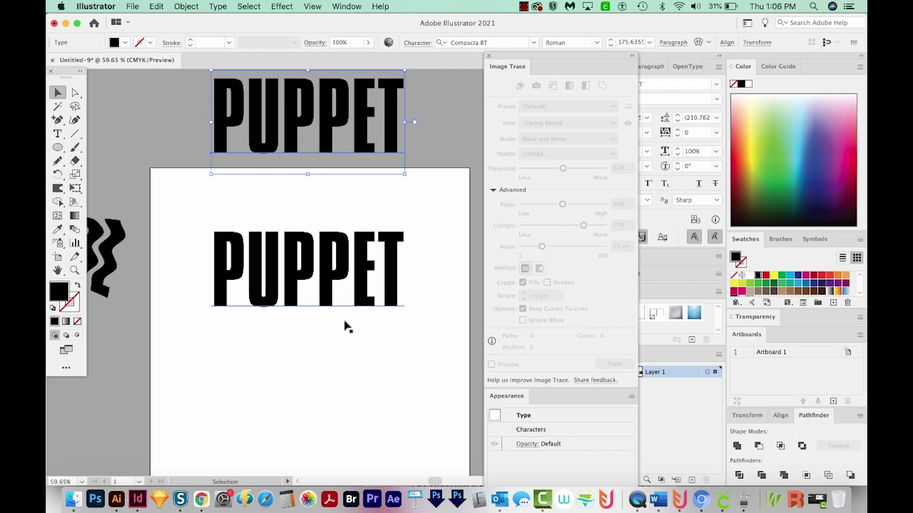
left_click(336, 308)
key("space")
left_click_drag(293, 378, 289, 362)
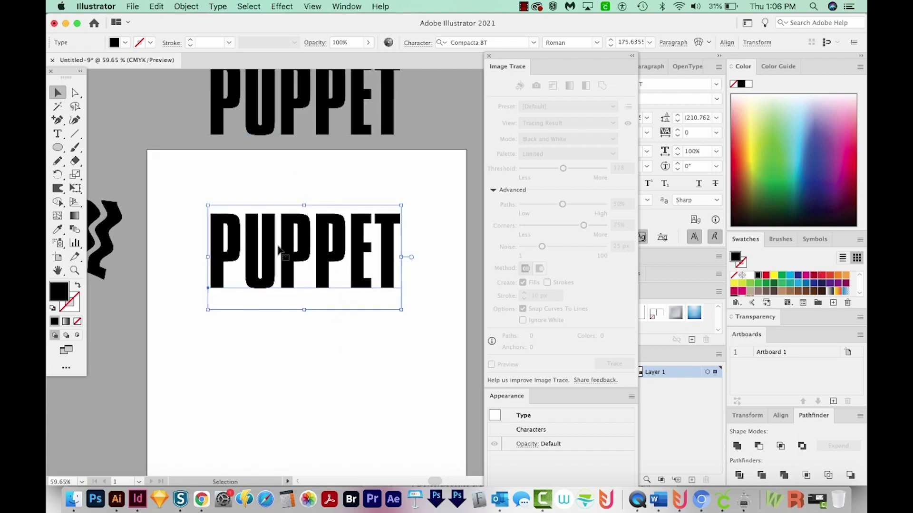
scroll(212, 314, "down", 2)
left_click_drag(224, 287, 224, 301)
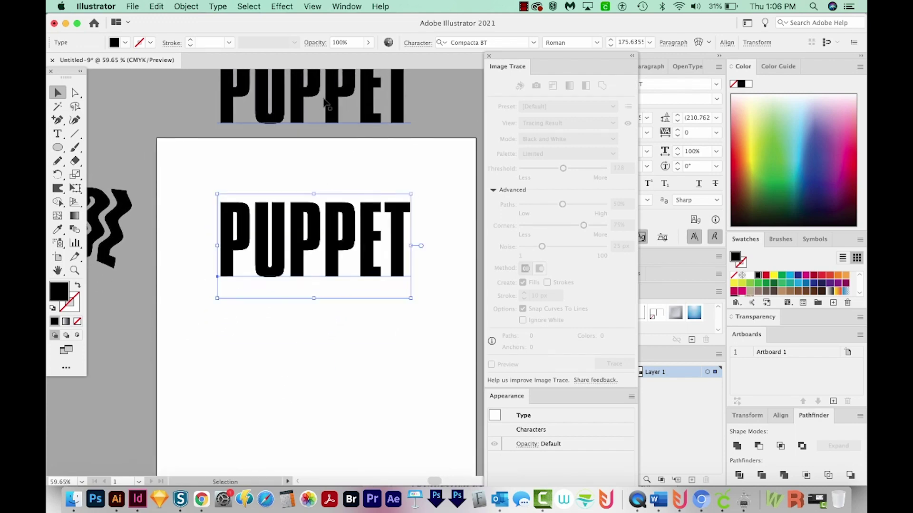
key("space")
left_click_drag(294, 259, 288, 243)
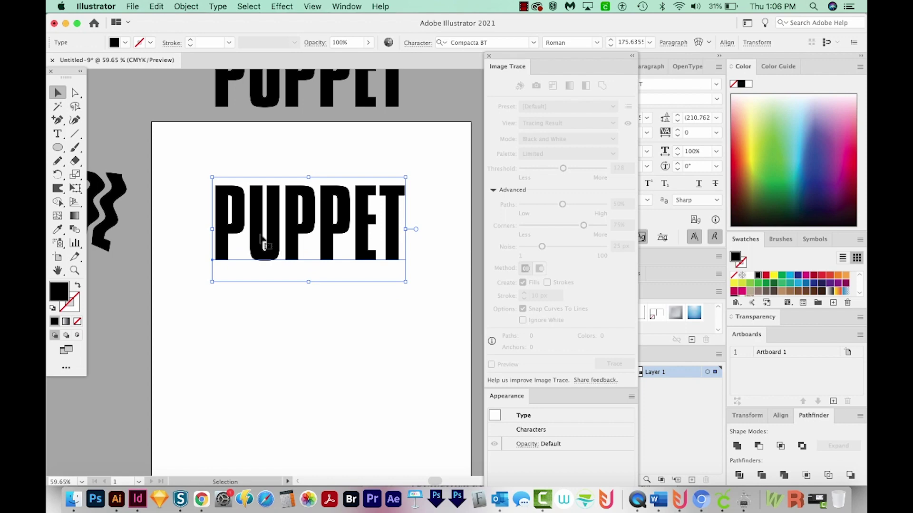
- Activate the Puppet Warp tool on the PUPPET text on the artboard
key("shift")
key("shift+p")
left_click(74, 188)
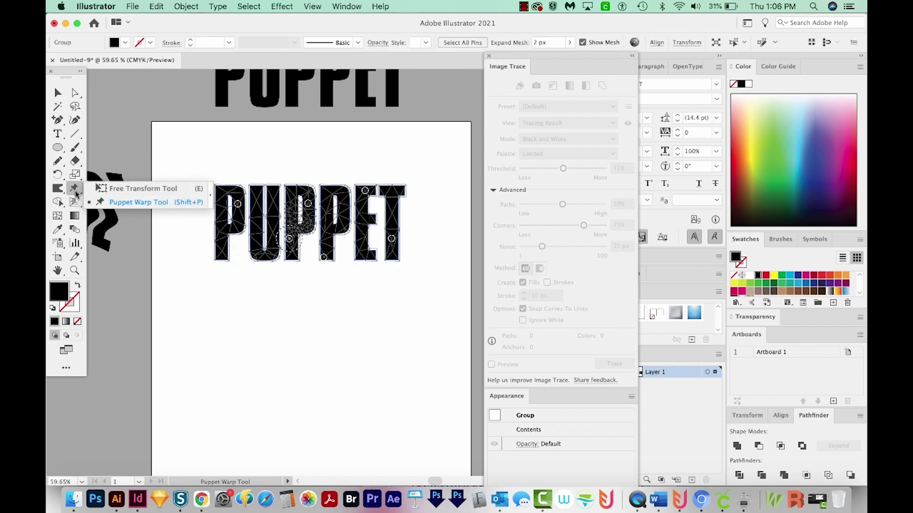
left_click(75, 190)
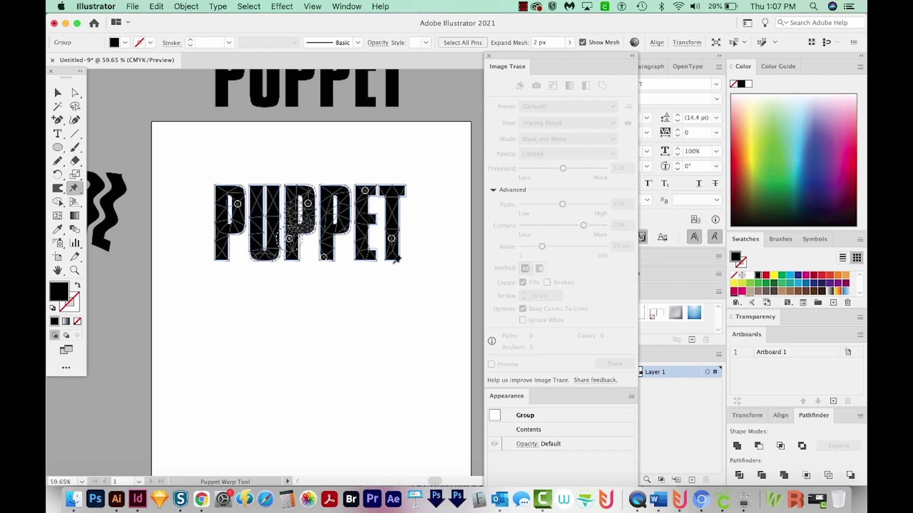
- Nudge the puppet pins on the first P's bowl and the second P's stem slightly right, and pin the U's left stem
left_click_drag(187, 163, 373, 310)
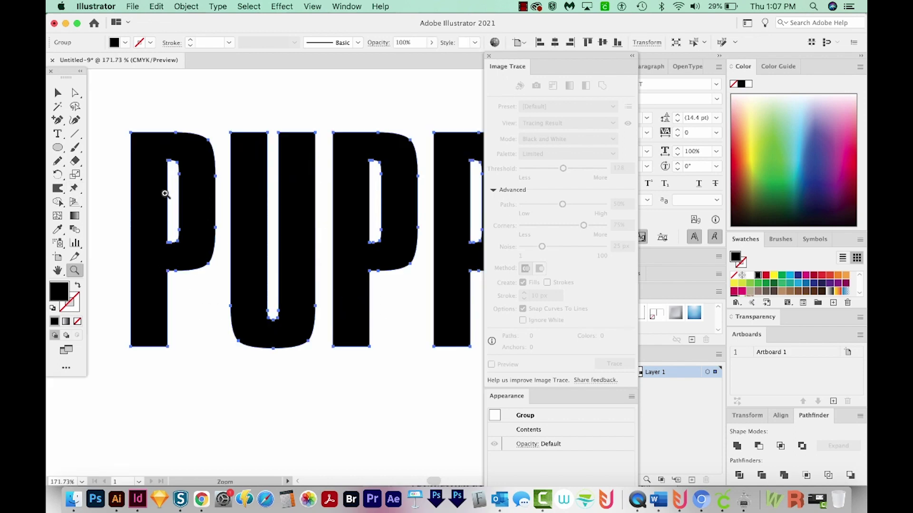
mouse_move(195, 185)
left_mouse_down()
mouse_move(199, 175)
mouse_move(201, 184)
left_mouse_up()
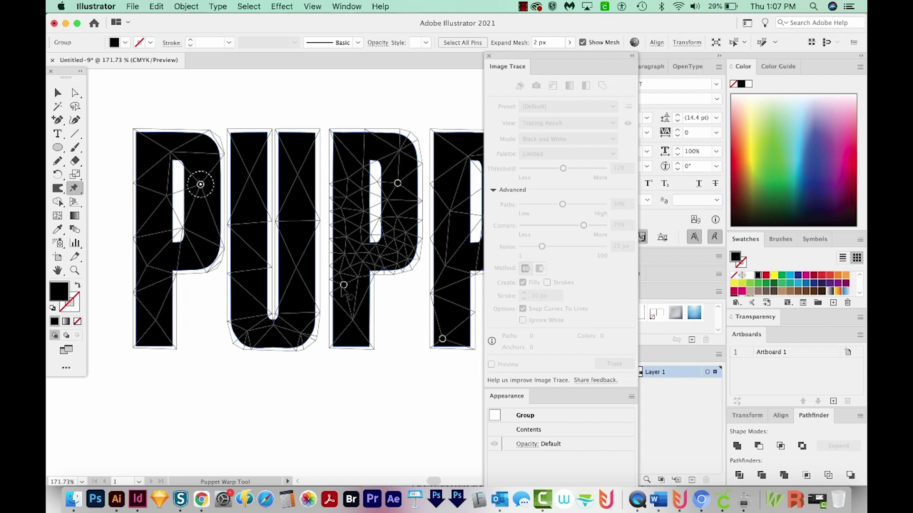
mouse_move(343, 285)
left_mouse_down()
mouse_move(349, 336)
mouse_move(345, 284)
left_mouse_up()
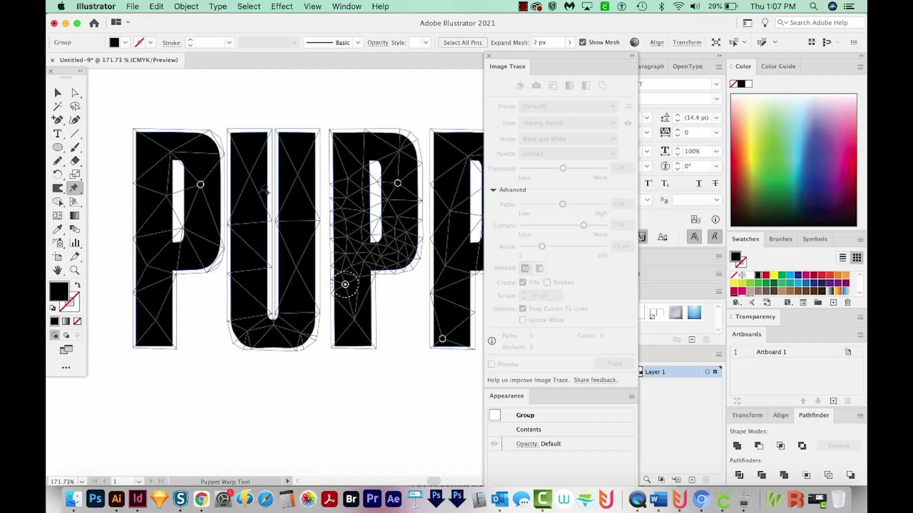
left_click(247, 205)
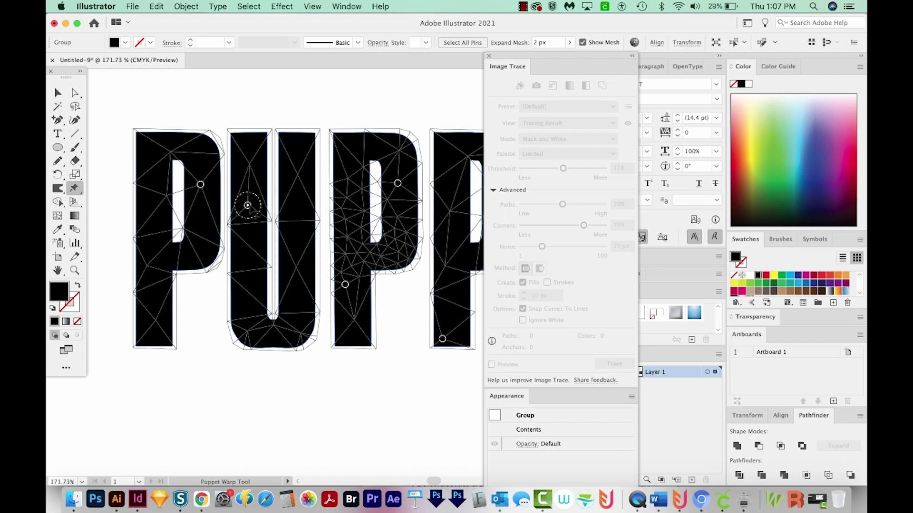
- Shift the first P's bowl pin slightly down, and add a pin on its lower stem, nudging it slightly up
left_click_drag(200, 184, 199, 188)
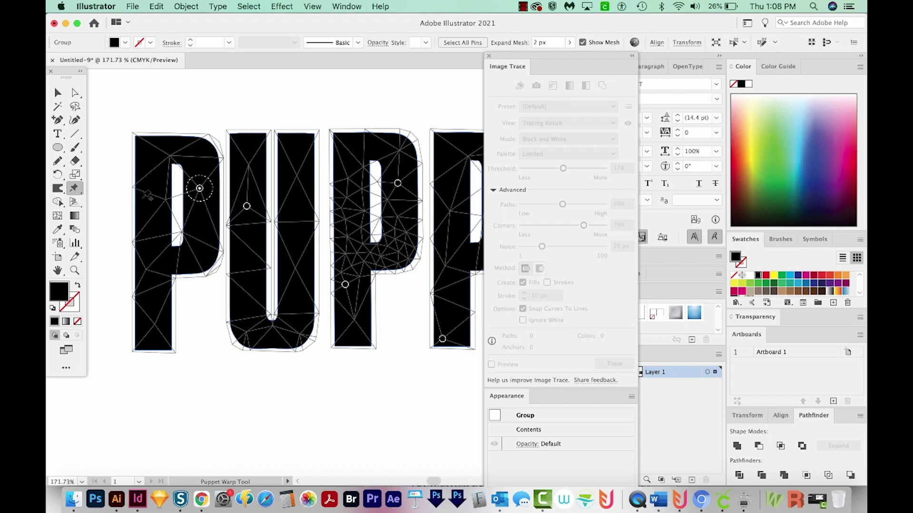
left_click(152, 289)
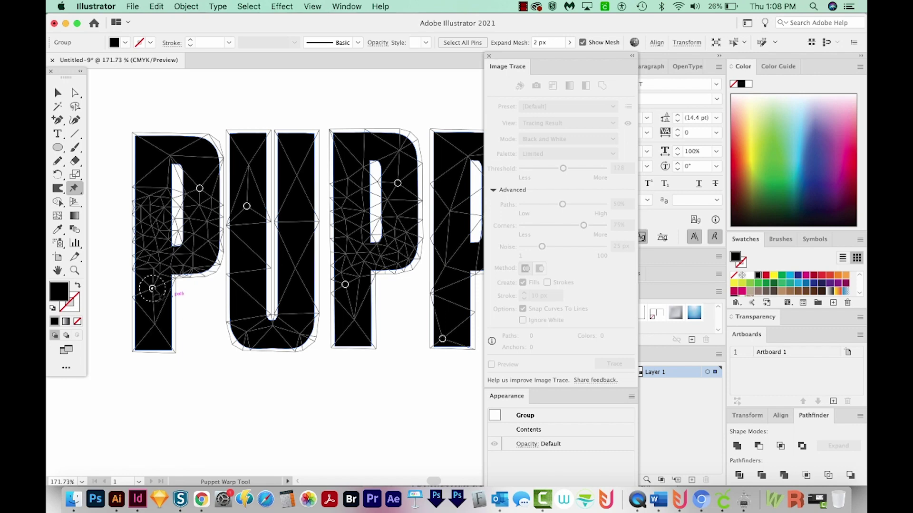
mouse_move(152, 289)
left_mouse_down()
mouse_move(169, 299)
mouse_move(157, 283)
mouse_move(167, 309)
mouse_move(139, 354)
mouse_move(146, 282)
mouse_move(111, 264)
mouse_move(159, 264)
mouse_move(171, 293)
mouse_move(154, 283)
left_mouse_up()
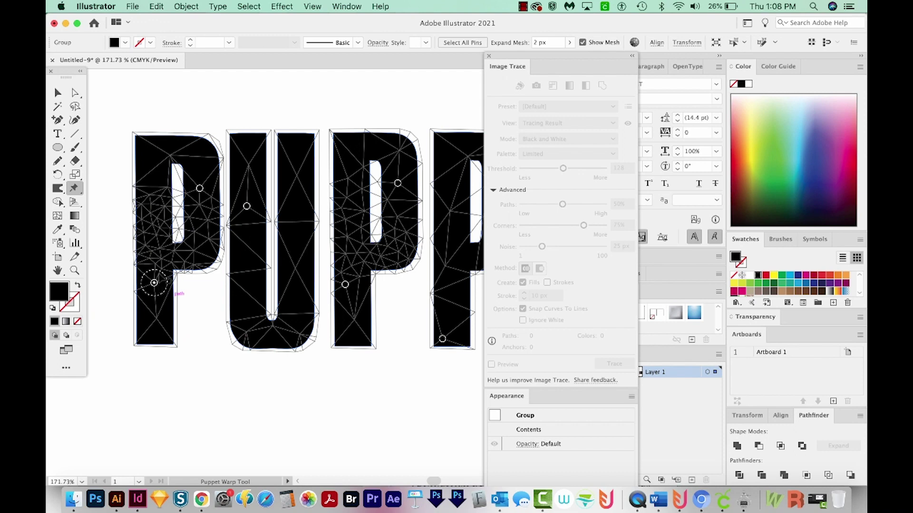
- Pin the foot of the first P's stem, add pins along both U stems, and nudge the U's upper left pin slightly right
left_click_drag(164, 281, 155, 343)
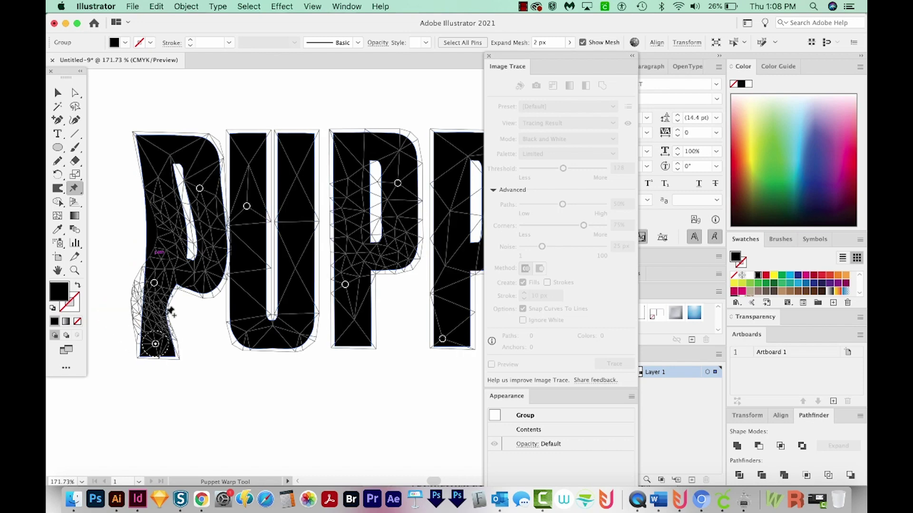
left_click(244, 291)
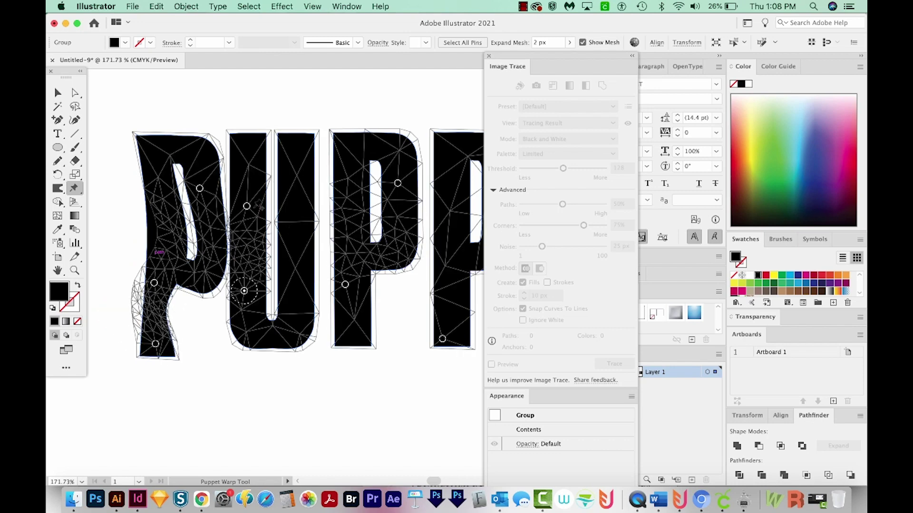
left_click_drag(247, 206, 251, 208)
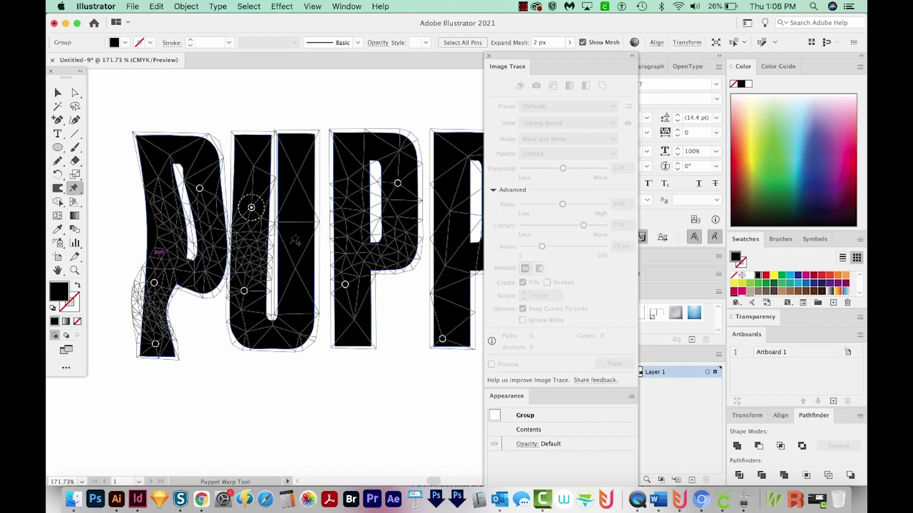
left_click(292, 259)
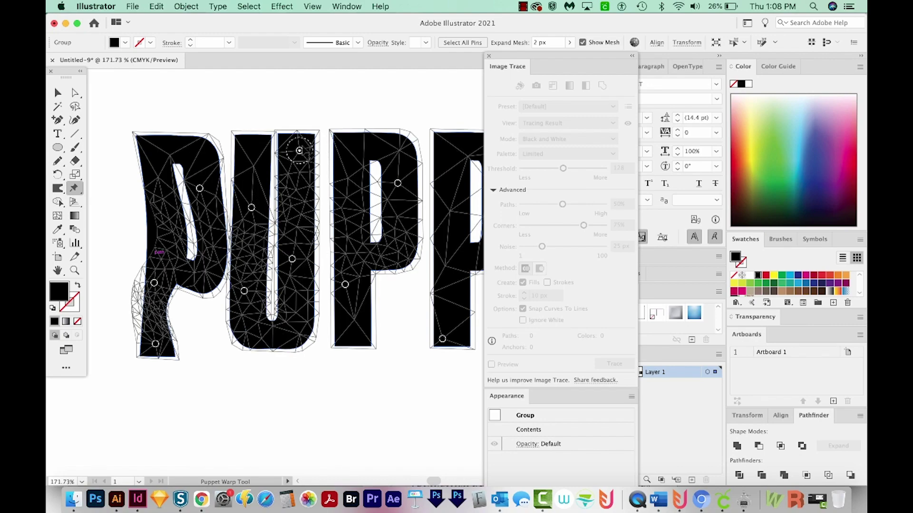
left_click(307, 151)
- Bend the second P, the third P and the E of the PUPPET text by adding and shifting puppet pins
left_click(452, 228)
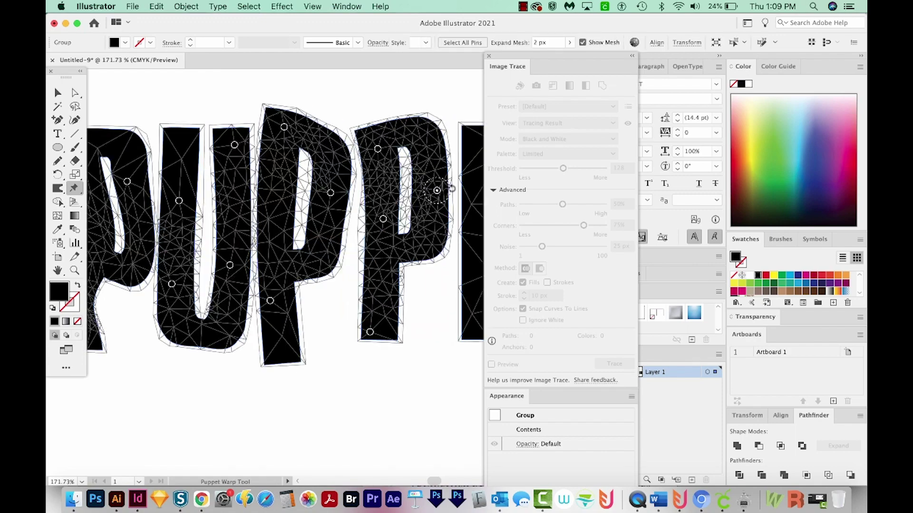
left_click_drag(437, 190, 435, 192)
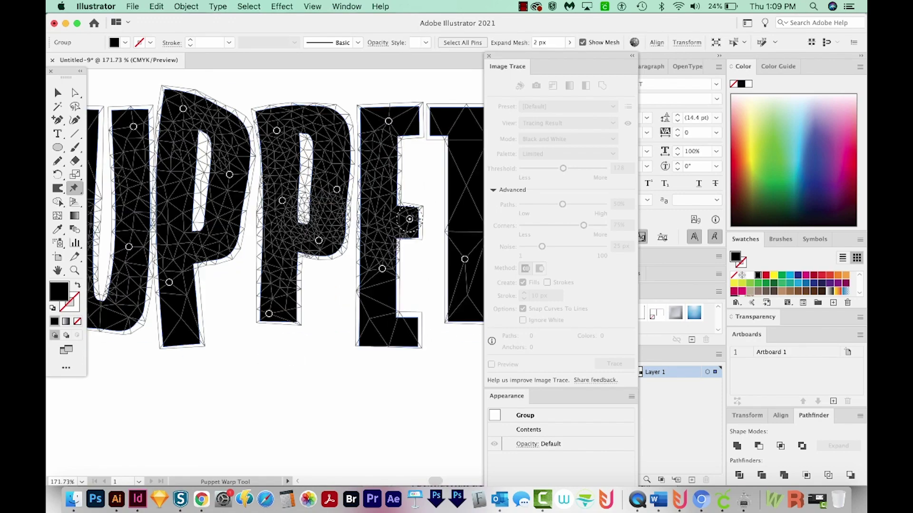
left_click_drag(383, 219, 389, 244)
left_click_drag(256, 291, 220, 291)
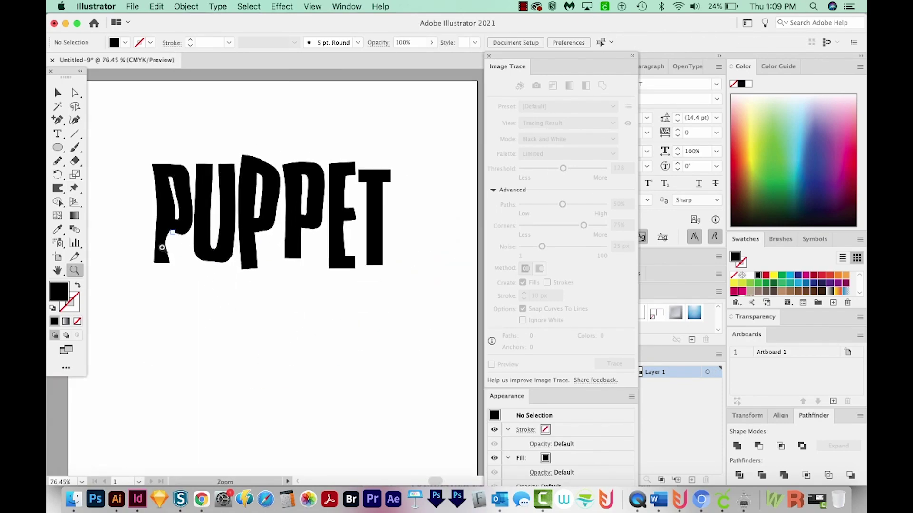
- Straighten the right edge of the first P's stem by pulling the notch anchor's curve handle right and slightly down, and deselect the letter
left_click_drag(136, 253, 322, 330)
left_click_drag(268, 213, 219, 222)
key("a")
left_click(248, 209)
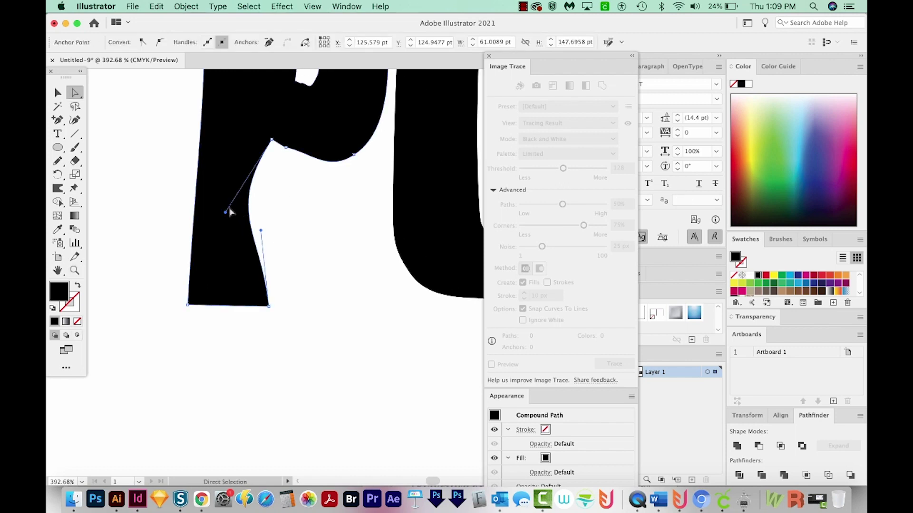
left_click_drag(225, 215, 266, 235)
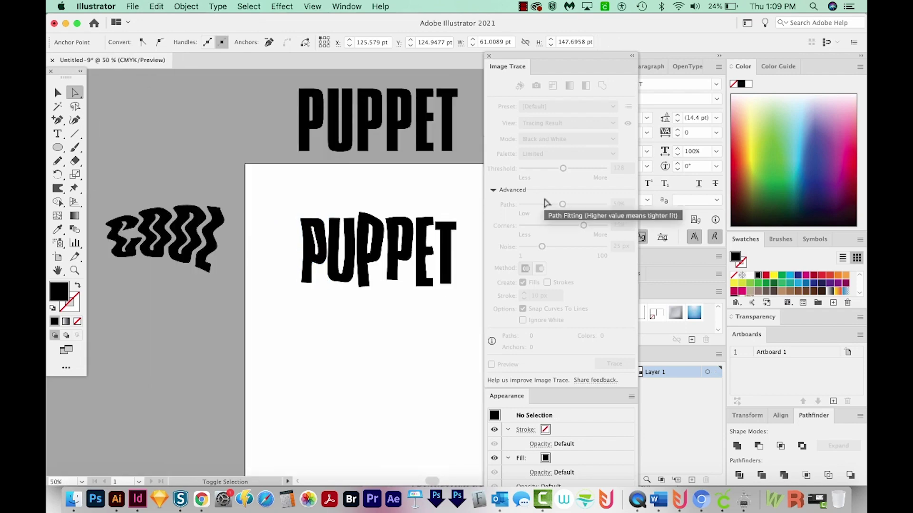
left_click_drag(331, 269, 326, 267)
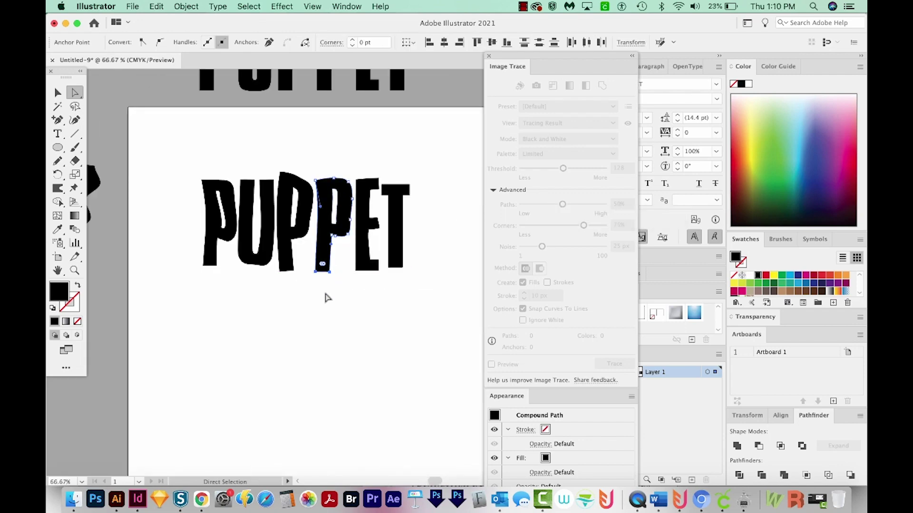
left_click(383, 358)
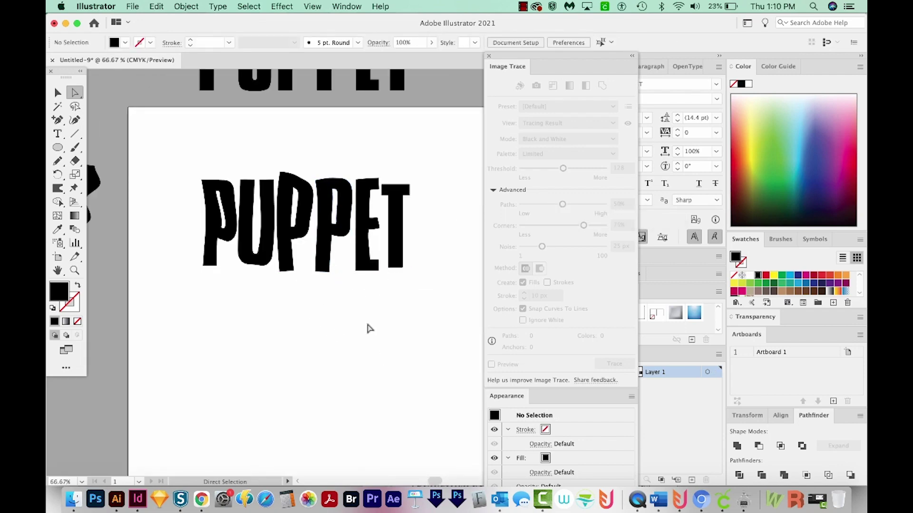
- Add the text TYPE on the artboard below the warped PUPPET word
scroll(290, 259, "down", 3)
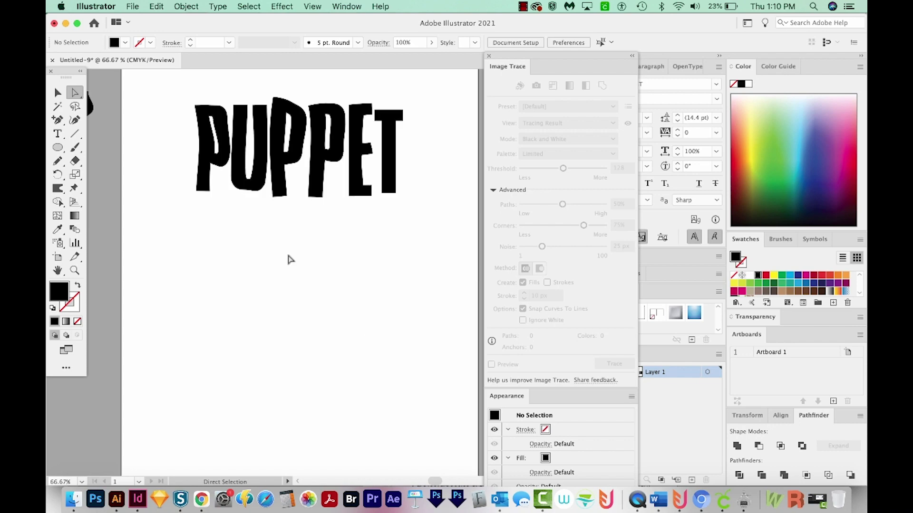
key("t")
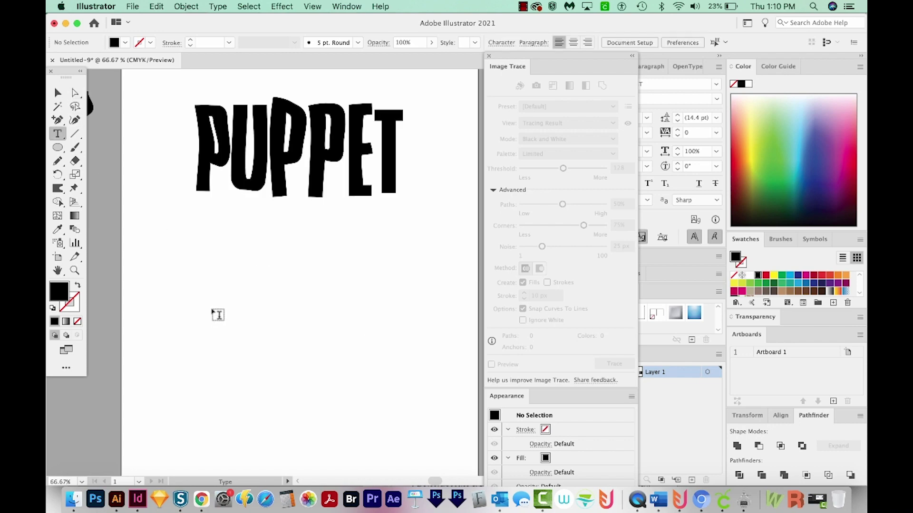
left_click(214, 311)
key("BackSpace")
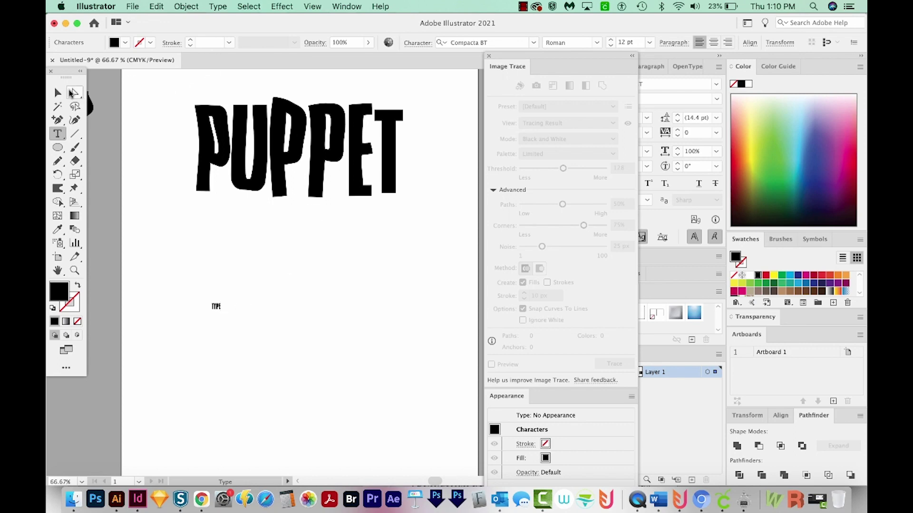
- Scale the TYPE text up to about 251 pt and move it slightly up and left on the artboard
left_click(57, 93)
left_click_drag(221, 310, 454, 459)
left_click_drag(477, 511, 401, 387)
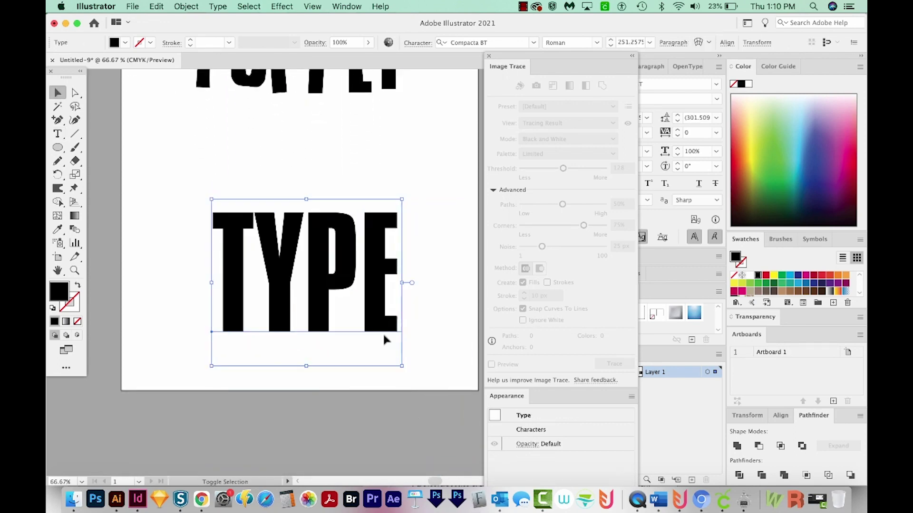
left_click_drag(327, 312, 306, 270)
- Preview an Arc warp effect on the TYPE text with 33% horizontal bend and 0% horizontal and vertical distortion
left_click(282, 7)
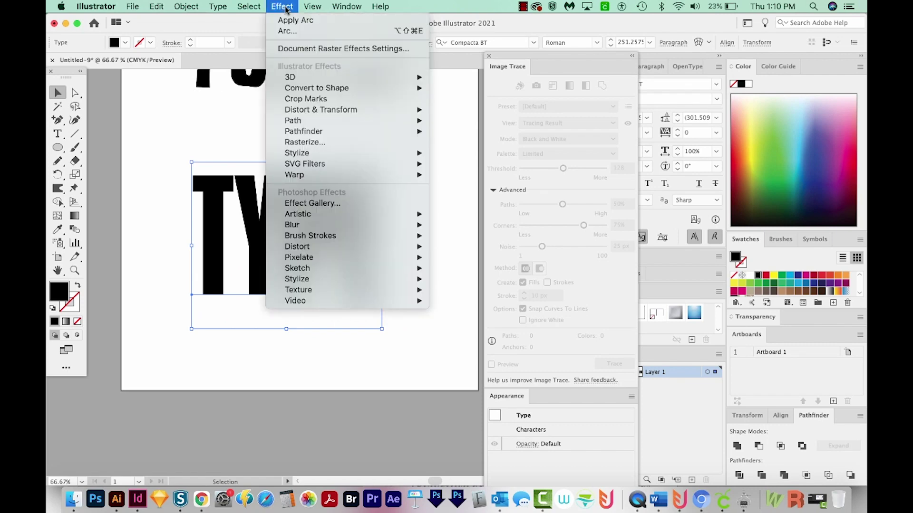
mouse_move(322, 176)
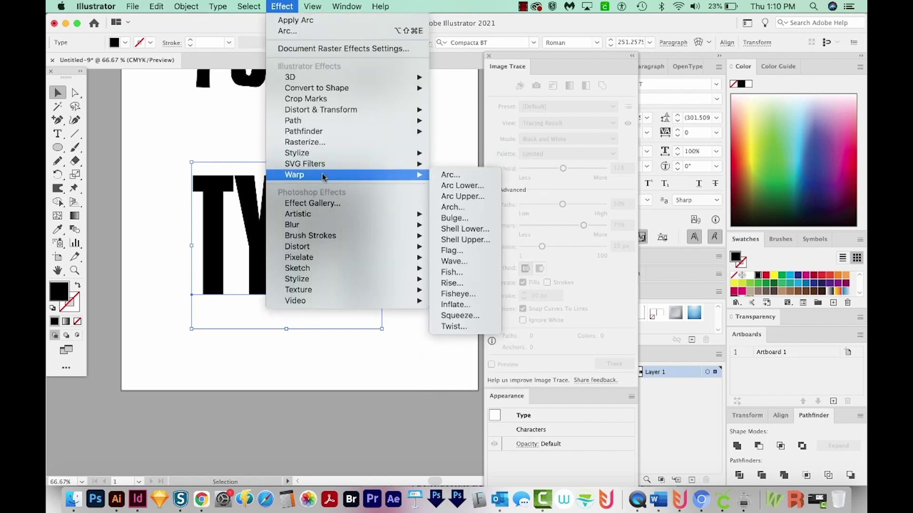
left_click(454, 175)
type("0")
key("Tab")
type("0")
key("Tab")
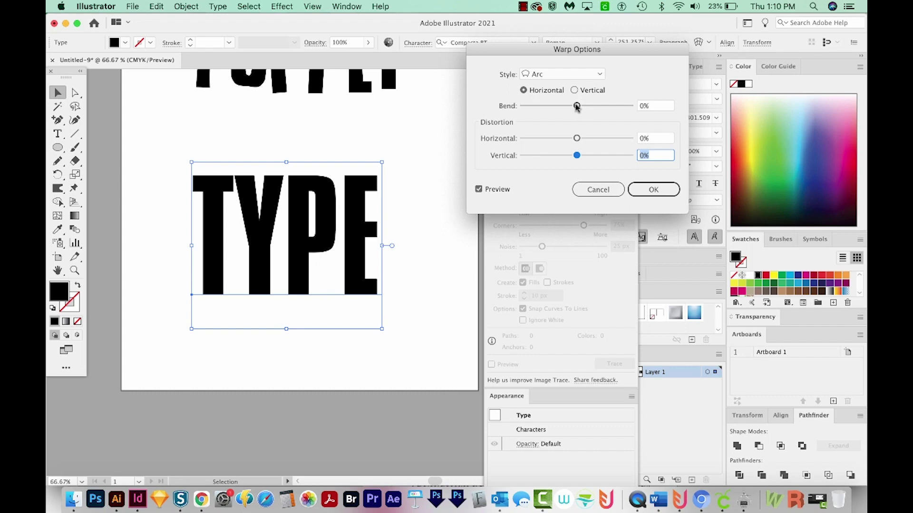
left_click_drag(576, 106, 594, 106)
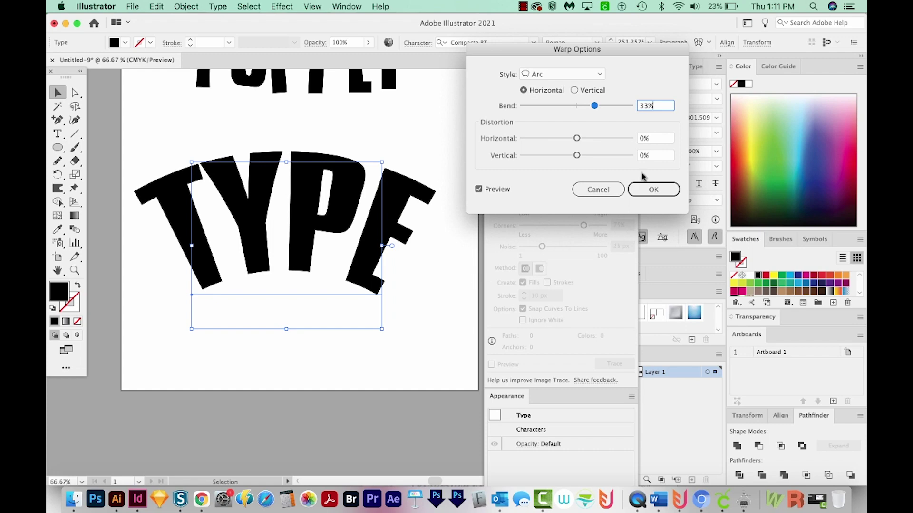
- Try the Arc Lower, Arch and Bulge warp styles on the TYPE text, raising the bend to 47%
left_click(577, 75)
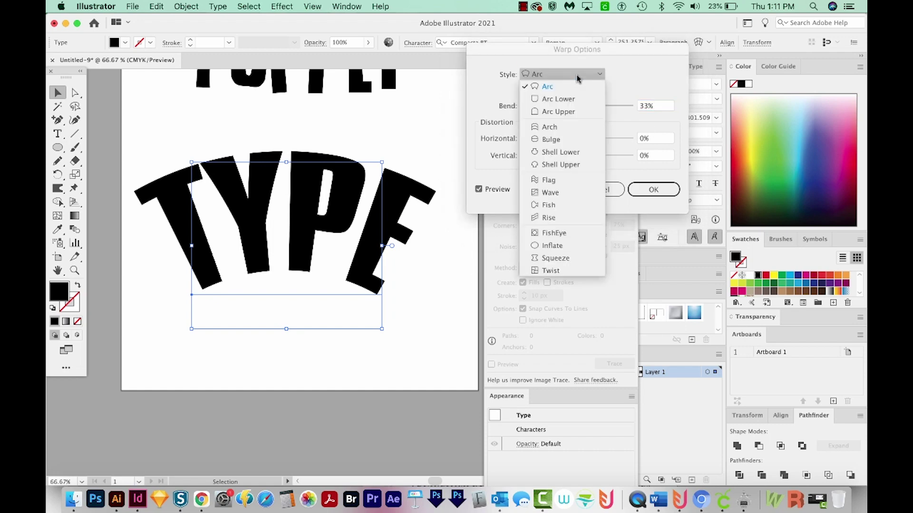
left_click(559, 98)
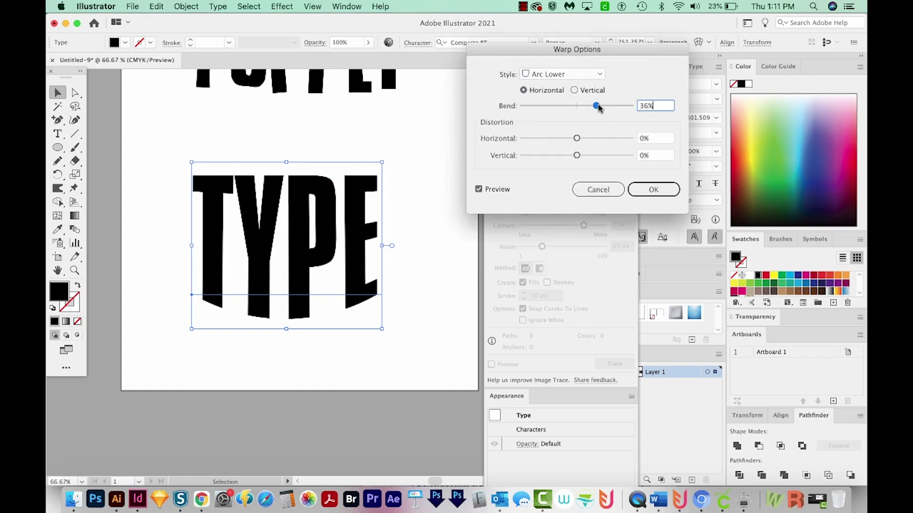
left_click(601, 105)
left_click(577, 75)
left_click(568, 127)
left_click(569, 75)
left_click(568, 140)
- Try the Shell Lower and Shell Upper warp styles on the TYPE text, lowering the bend to 29%
left_click(570, 75)
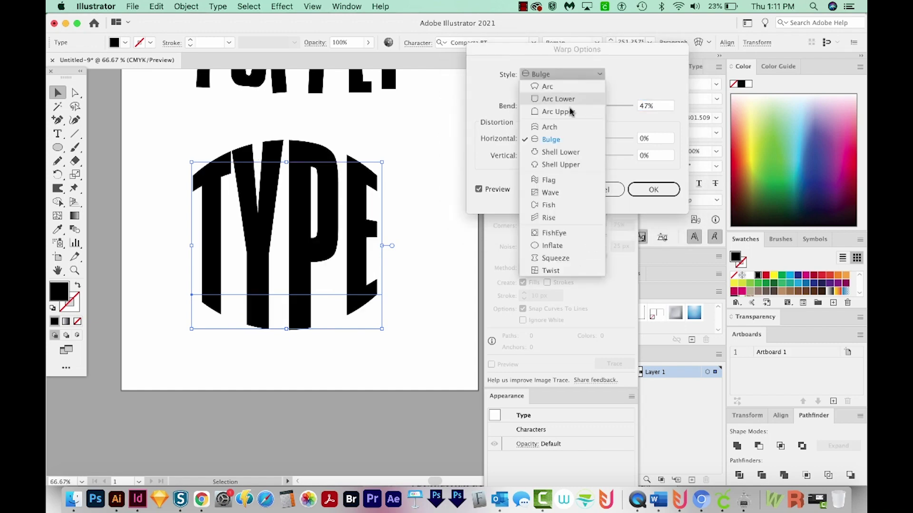
left_click(571, 152)
mouse_move(602, 107)
left_mouse_down()
mouse_move(555, 108)
mouse_move(601, 108)
mouse_move(592, 108)
left_mouse_up()
left_click(552, 76)
left_click(558, 164)
- Try the Flag and Wave warp styles on the TYPE text
left_click(562, 76)
left_click(541, 178)
left_click(577, 75)
left_click(558, 189)
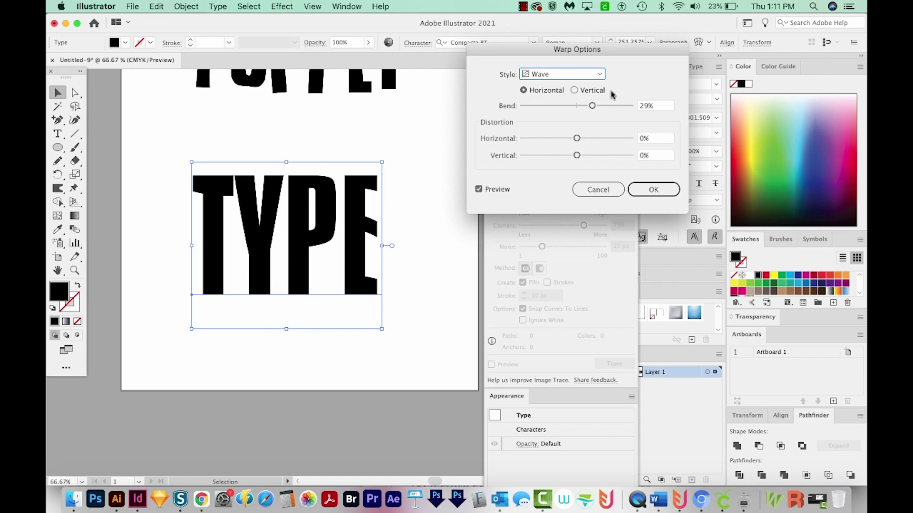
- Try the Fish warp style on the TYPE text in vertical and horizontal orientation, with a negative bend
left_click(577, 75)
left_click(559, 201)
left_click(574, 90)
left_click(535, 93)
left_click_drag(592, 107, 558, 107)
- Preview the Rise and FishEye warp styles, test the horizontal distortion and reset it to 0%, and raise the bend to 100%
left_click(577, 76)
left_click(548, 214)
left_click(564, 77)
left_click(548, 226)
mouse_move(576, 139)
left_mouse_down()
mouse_move(593, 140)
mouse_move(576, 156)
left_mouse_up()
left_click_drag(594, 138, 577, 139)
left_click_drag(558, 107, 653, 127)
- Try the Inflate and Squeeze warp styles on the TYPE text
left_click(580, 78)
left_click(548, 238)
left_click(561, 74)
left_click(556, 322)
- Switch the TYPE text's warp style to Twist with 57% horizontal and 5% vertical distortion
left_click(561, 75)
left_click(556, 264)
left_click_drag(577, 138, 606, 139)
mouse_move(577, 156)
left_mouse_down()
mouse_move(605, 156)
mouse_move(579, 155)
left_mouse_up()
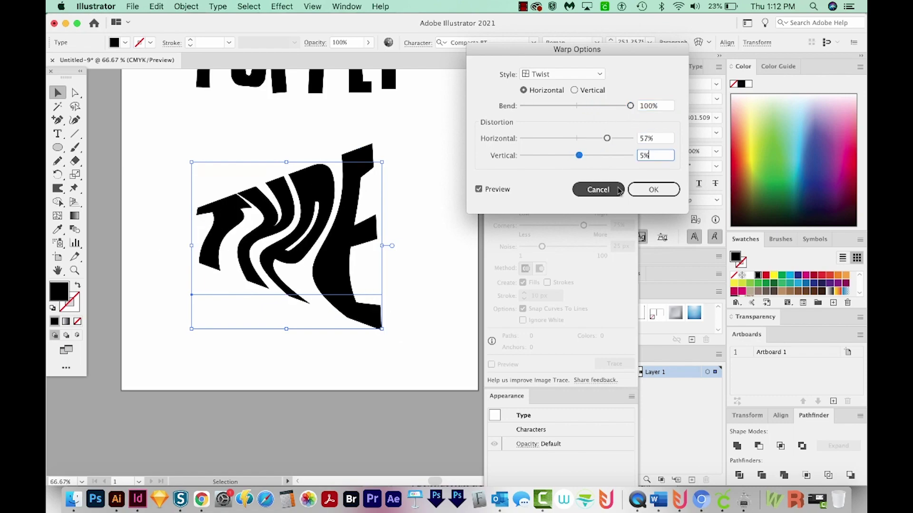